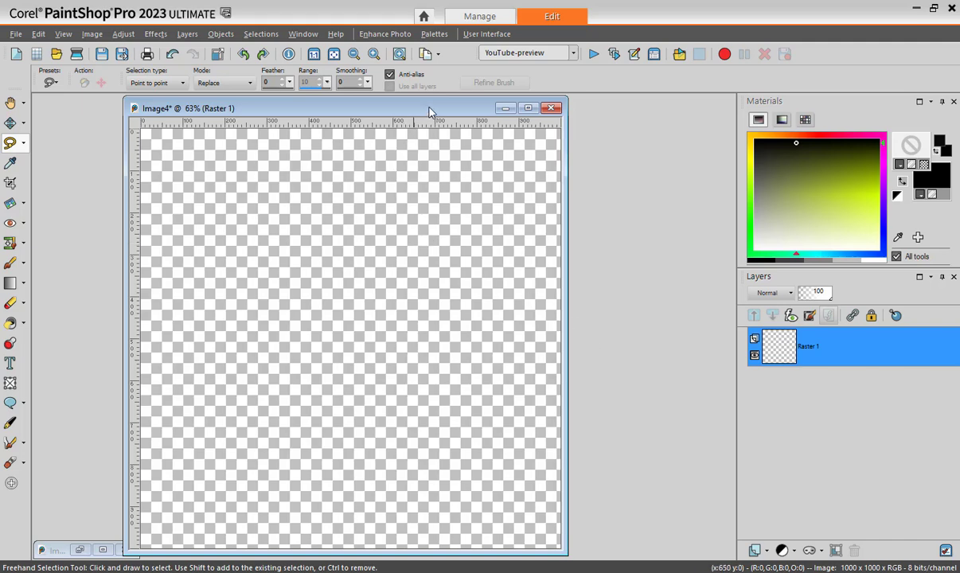
Step: Reposition and widen the image window so the canvas edges are reachable, and activate the geometric Selection tool
{"action": "left_click_drag", "start_coordinate": [429, 111], "coordinate": [454, 119]}
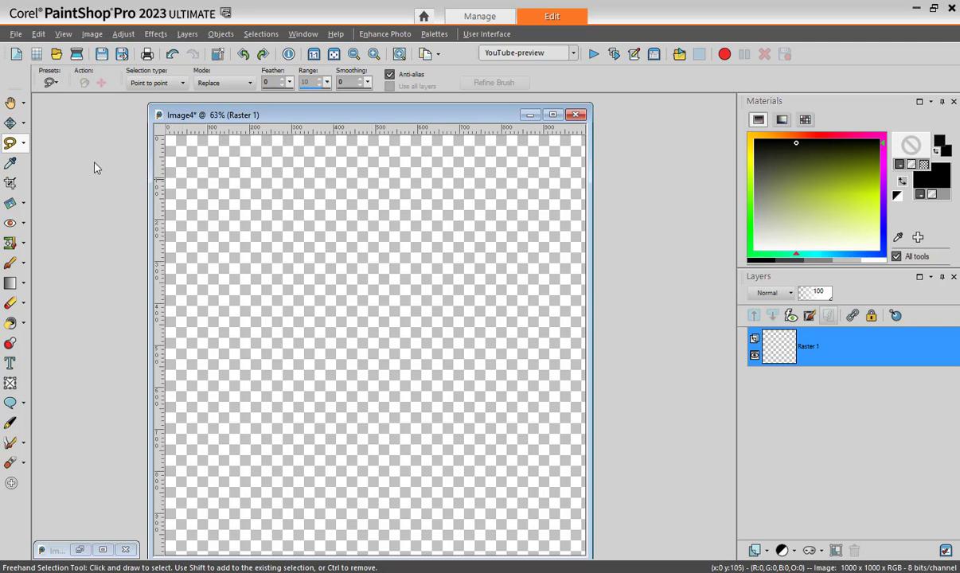
{"action": "left_click", "coordinate": [23, 141]}
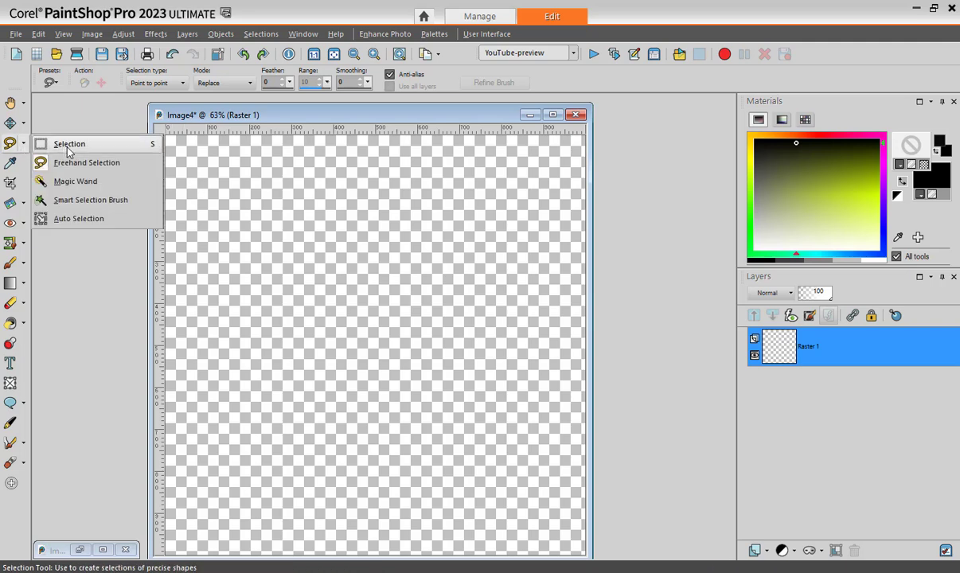
{"action": "left_click", "coordinate": [68, 147]}
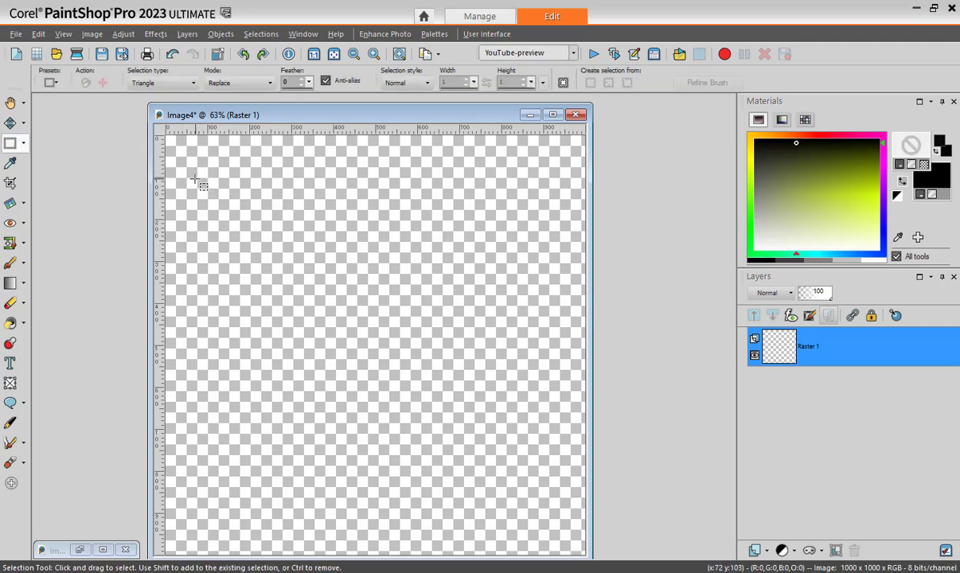
{"action": "left_click_drag", "start_coordinate": [150, 195], "coordinate": [130, 195]}
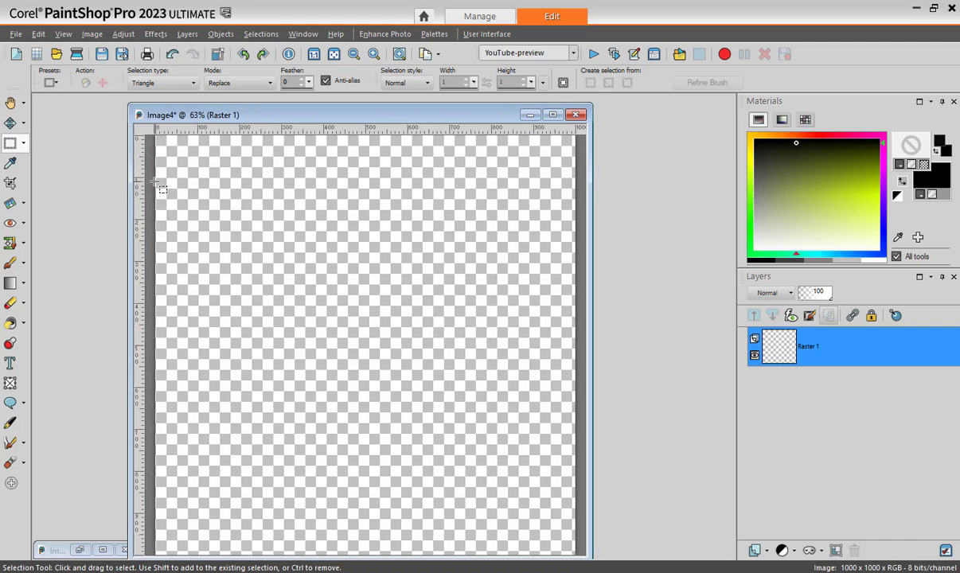
Step: Select a rectangular strip about 97 px high across the full width of the canvas along its top edge
{"action": "left_click_drag", "start_coordinate": [158, 163], "coordinate": [551, 162]}
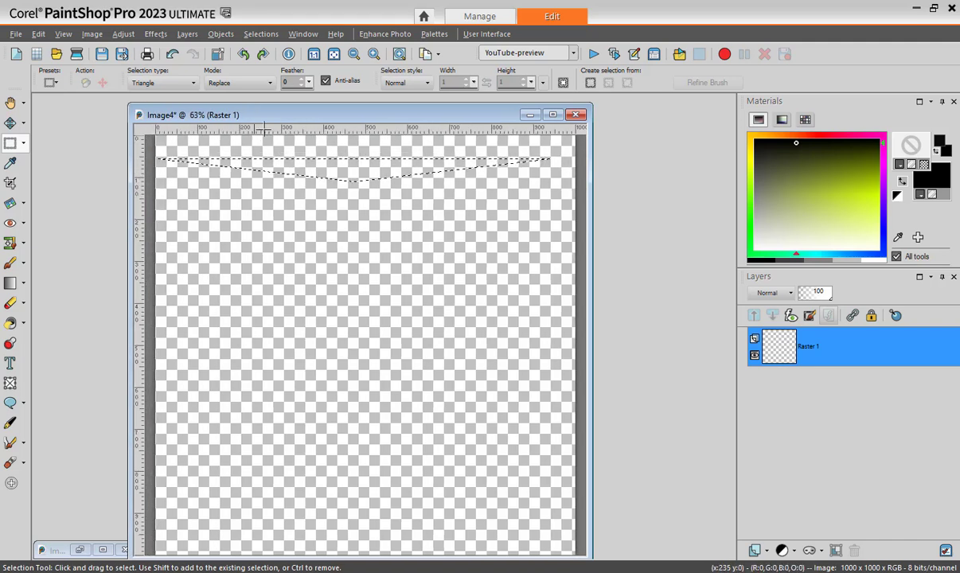
{"action": "key", "text": "ctrl+d"}
{"action": "left_click", "coordinate": [158, 84]}
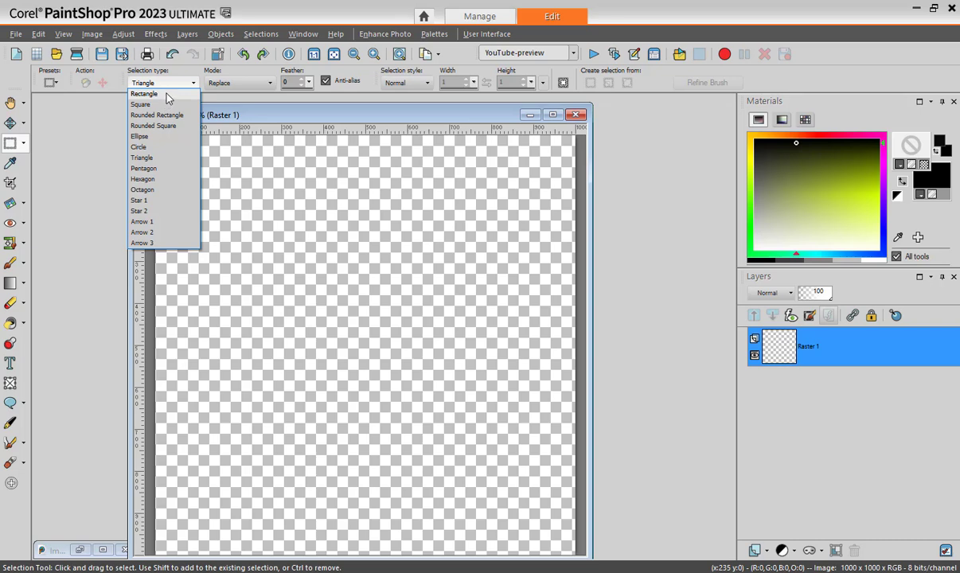
{"action": "left_click", "coordinate": [146, 94]}
{"action": "left_click_drag", "start_coordinate": [151, 177], "coordinate": [587, 118]}
Step: Set the foreground material to the WoodPanel2 pattern from the Wood category, at an angle of 90
{"action": "left_click", "coordinate": [900, 165]}
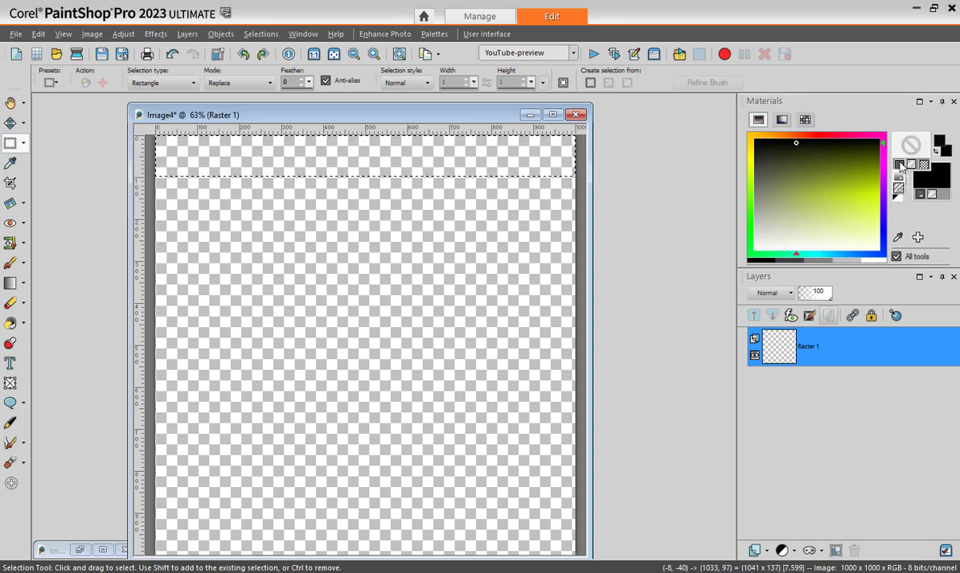
{"action": "left_click", "coordinate": [902, 191]}
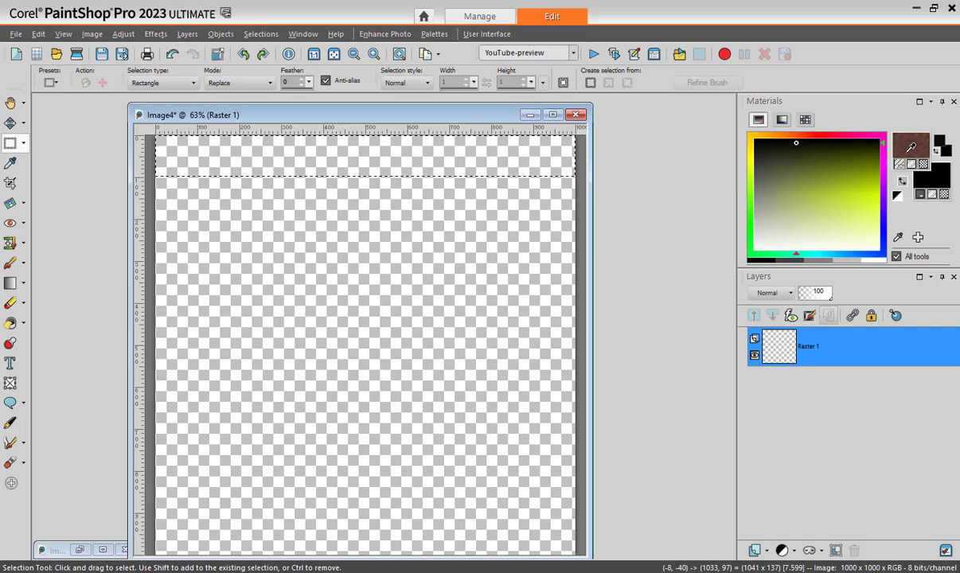
{"action": "left_click", "coordinate": [910, 159]}
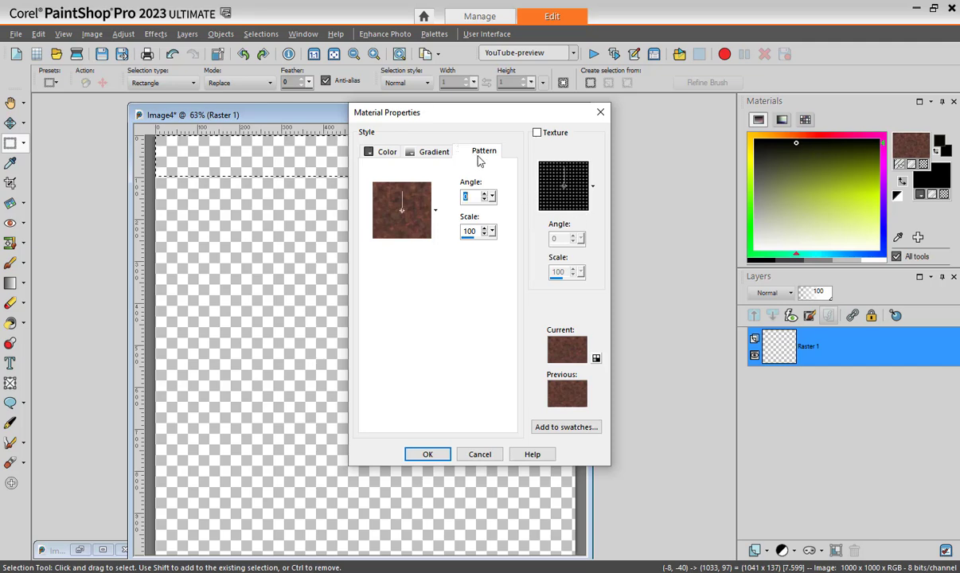
{"action": "left_click", "coordinate": [434, 210]}
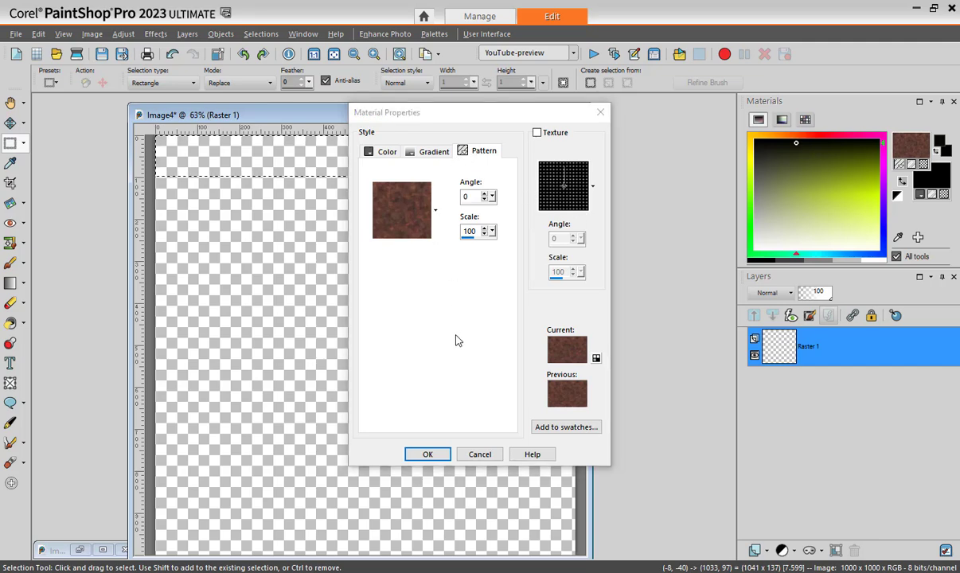
{"action": "left_click", "coordinate": [288, 254]}
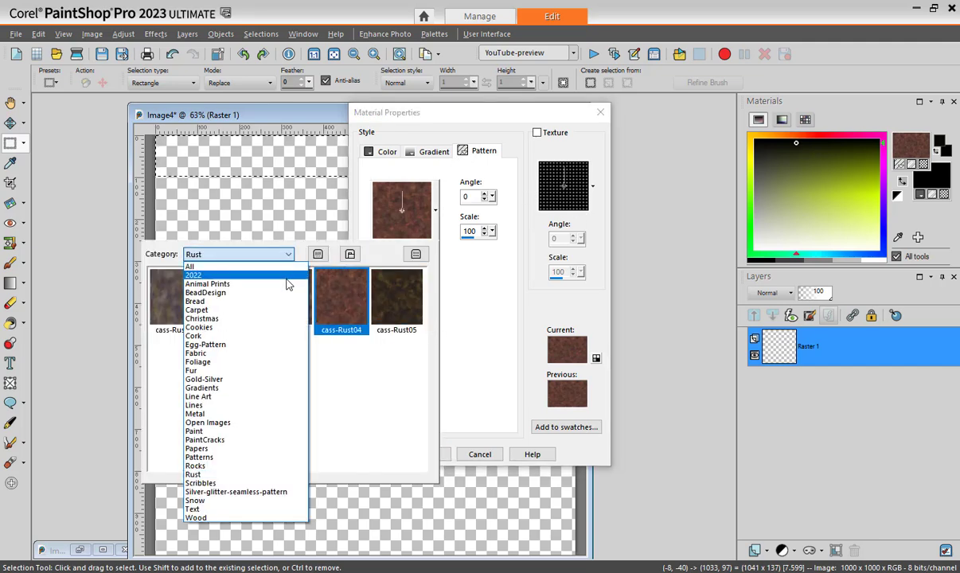
{"action": "left_click", "coordinate": [262, 518]}
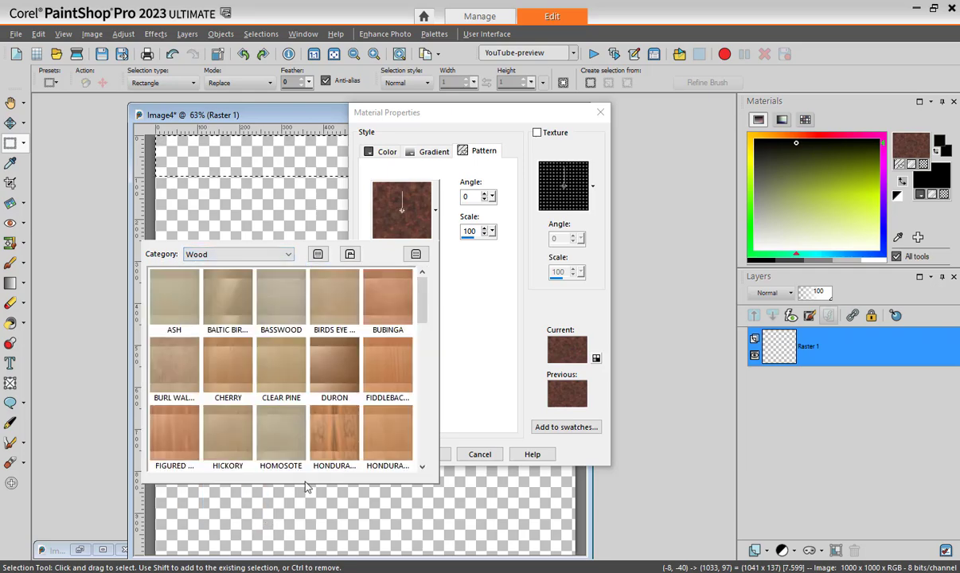
{"action": "left_click", "coordinate": [387, 368]}
{"action": "left_click_drag", "start_coordinate": [422, 316], "coordinate": [422, 446]}
{"action": "left_click", "coordinate": [384, 450]}
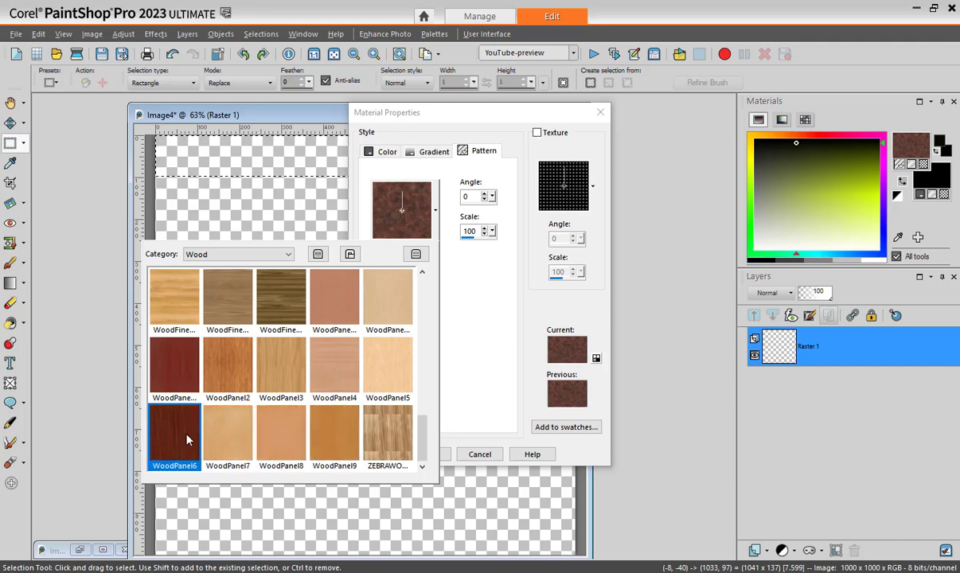
{"action": "left_click", "coordinate": [227, 364]}
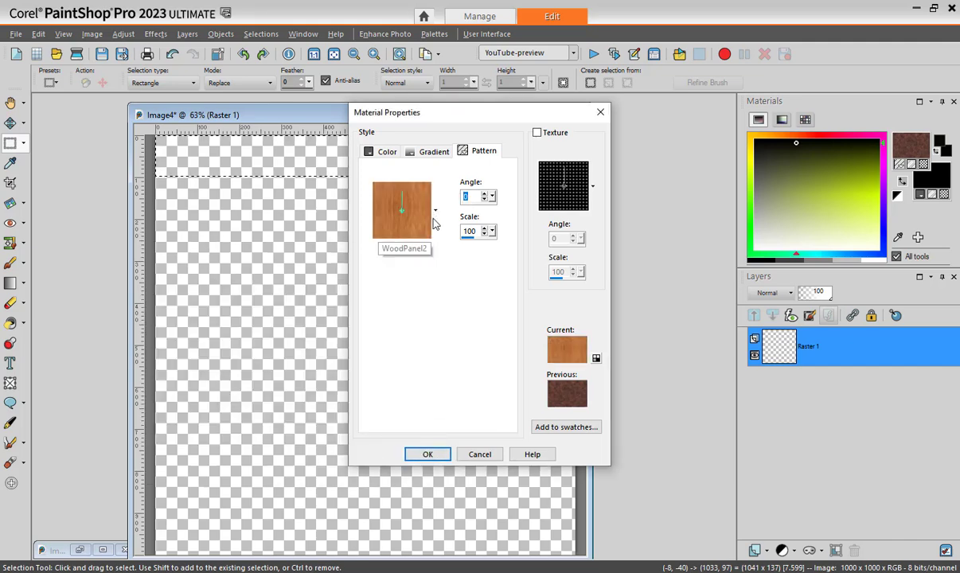
{"action": "type", "text": "90"}
{"action": "left_click", "coordinate": [427, 453]}
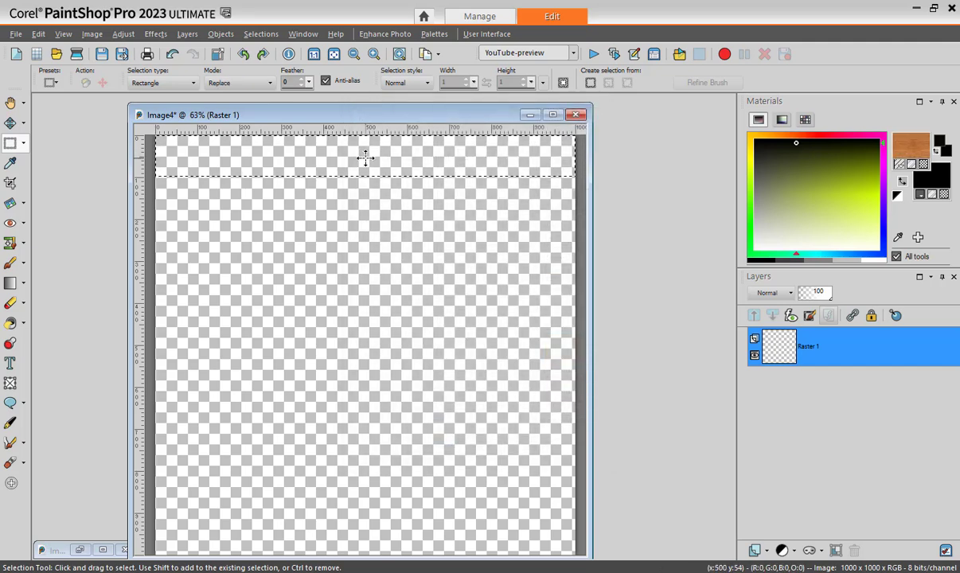
Step: Flood fill the selected strip along the canvas's top edge with the wood pattern and clear the selection
{"action": "key", "text": "f"}
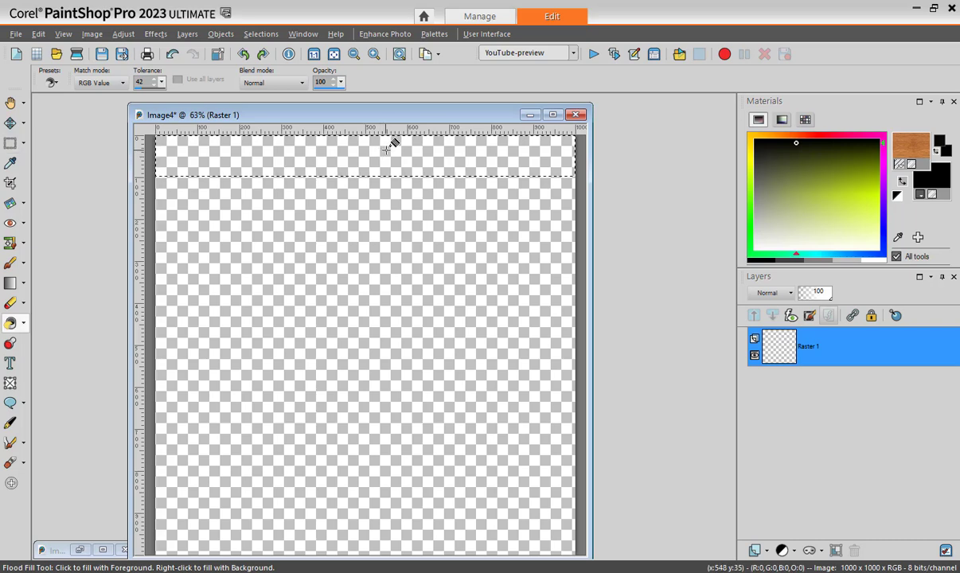
{"action": "left_click", "coordinate": [386, 159]}
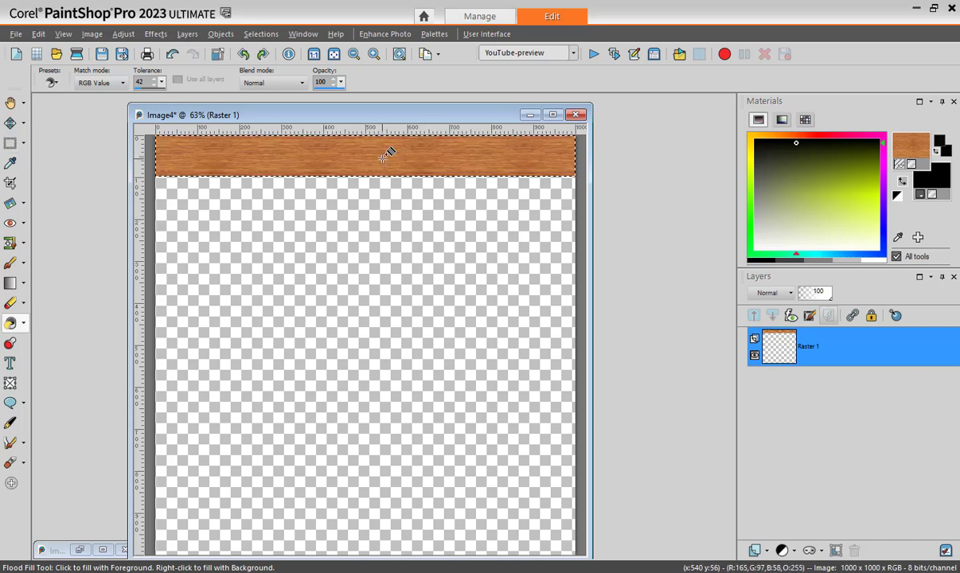
{"action": "key", "text": "ctrl+d"}
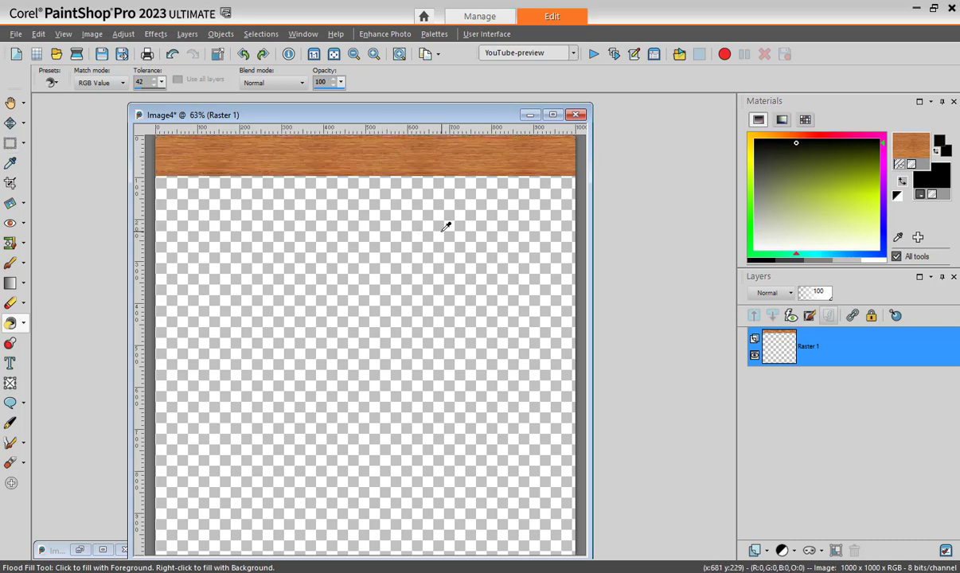
Step: Duplicate the wood strip layer and rotate the copy 180 degrees around the canvas center to form the opposite frame side
{"action": "right_click", "coordinate": [824, 343]}
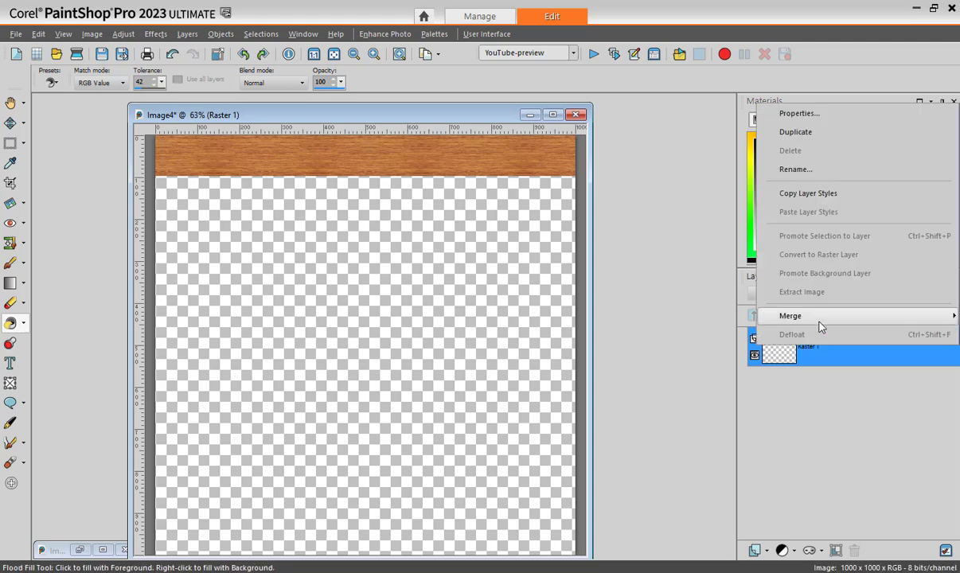
{"action": "left_click", "coordinate": [793, 132]}
{"action": "left_click", "coordinate": [92, 34]}
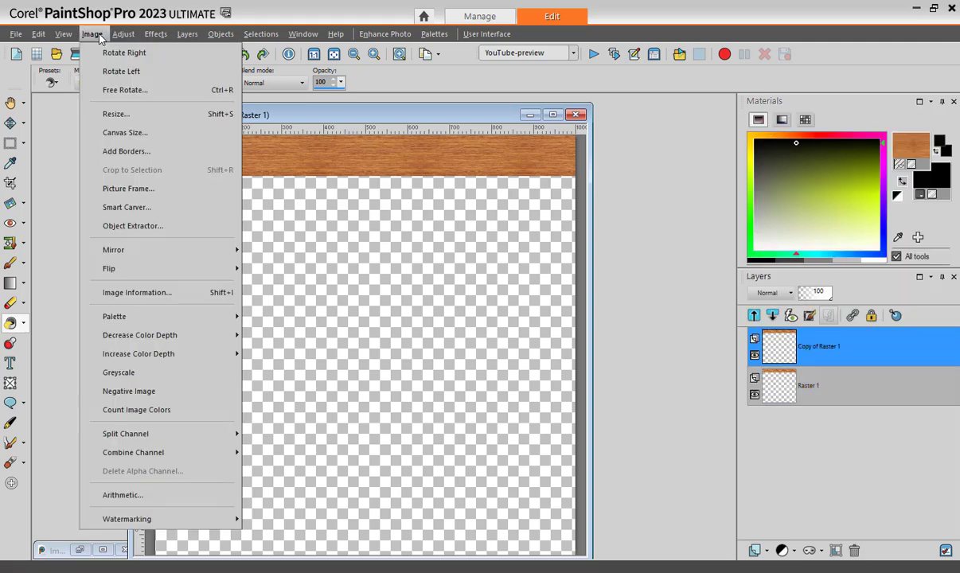
{"action": "left_click", "coordinate": [117, 90]}
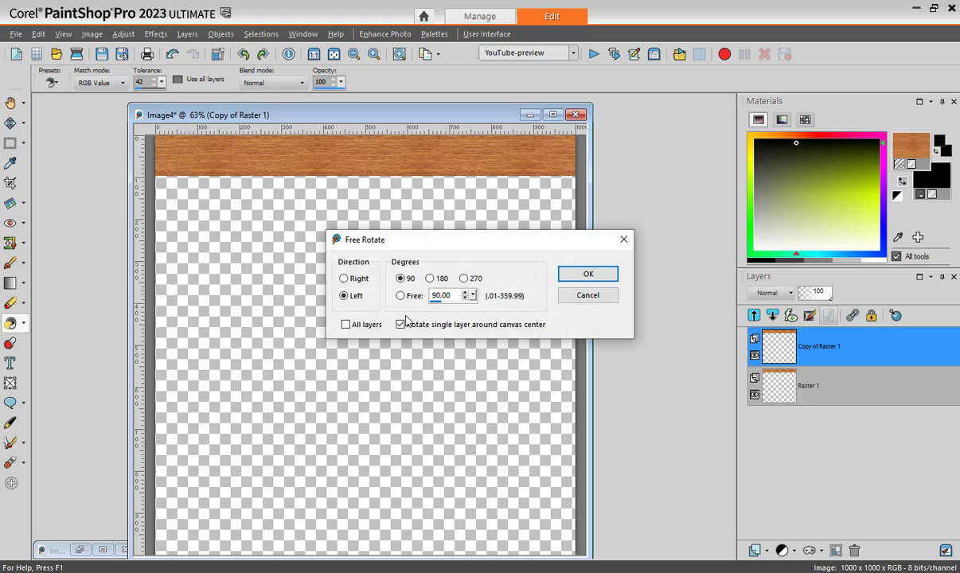
{"action": "left_click", "coordinate": [587, 274]}
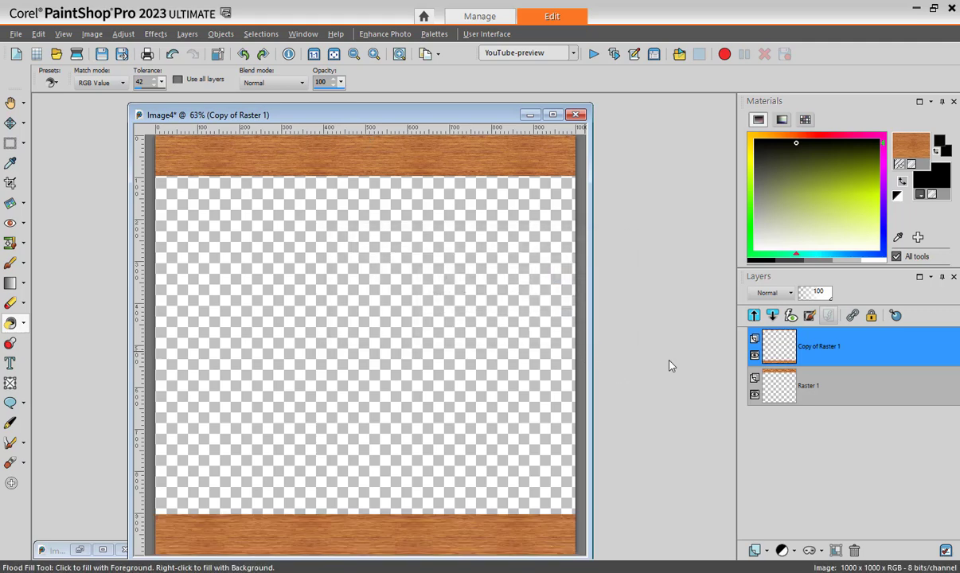
Step: Merge the rotated strip copy down into the layer with the upper strip
{"action": "right_click", "coordinate": [808, 361]}
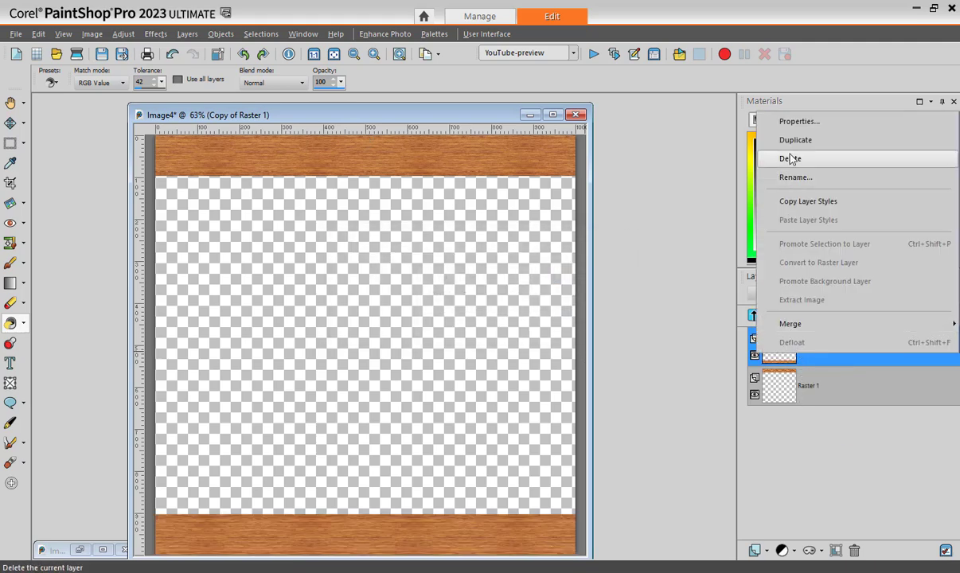
{"action": "mouse_move", "coordinate": [768, 325]}
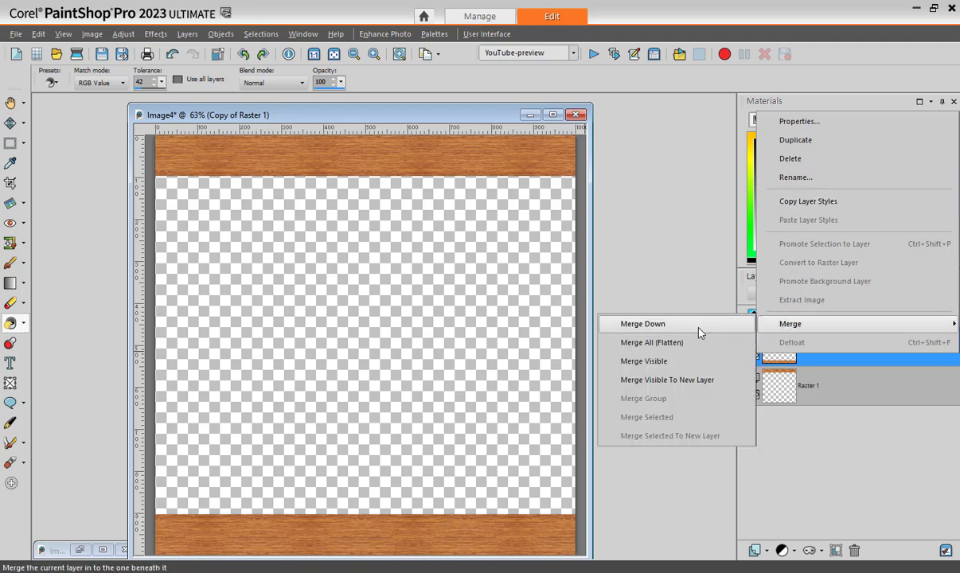
{"action": "left_click", "coordinate": [697, 326]}
Step: Duplicate the layer with both horizontal strips and rotate the copy 90 degrees left around the canvas center
{"action": "right_click", "coordinate": [760, 352]}
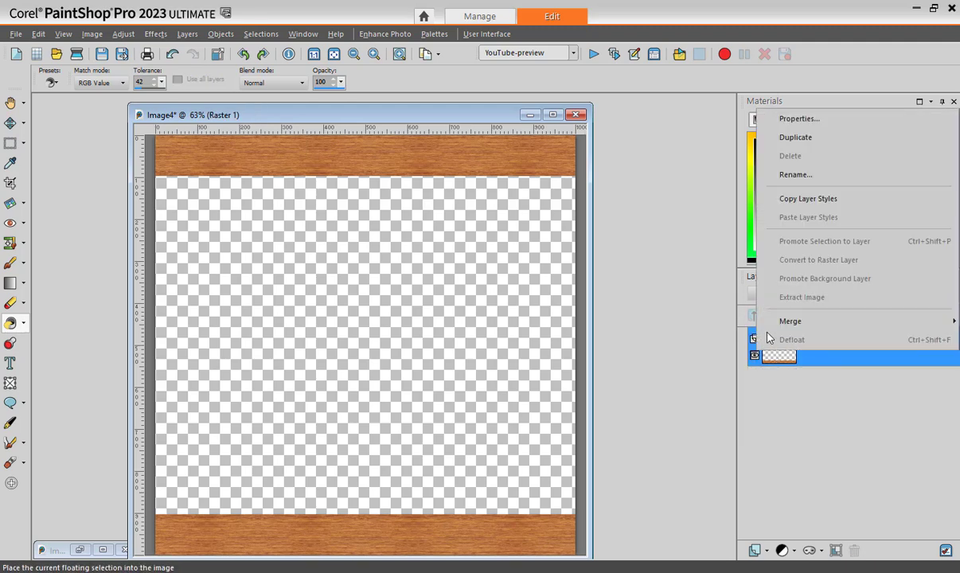
{"action": "left_click", "coordinate": [789, 139]}
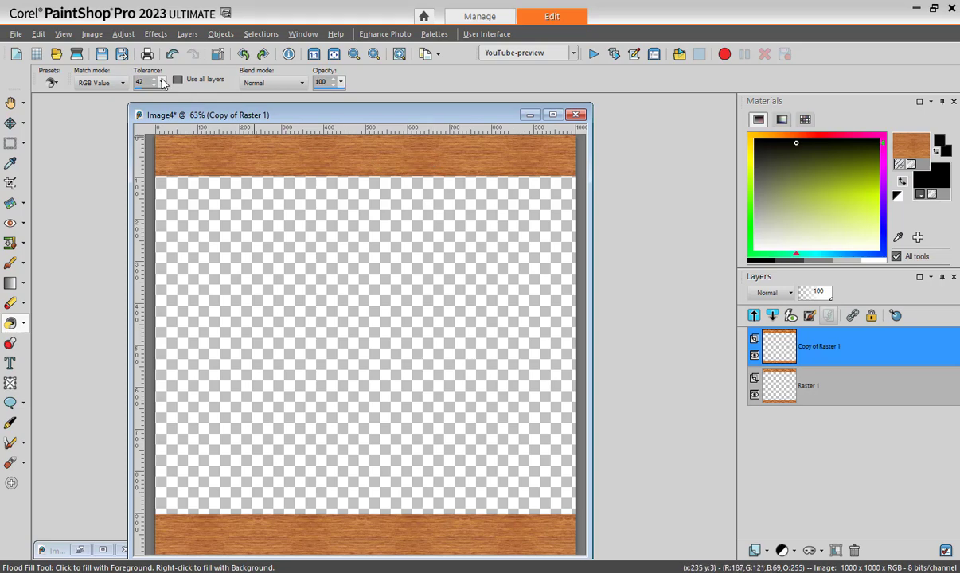
{"action": "left_click", "coordinate": [91, 34]}
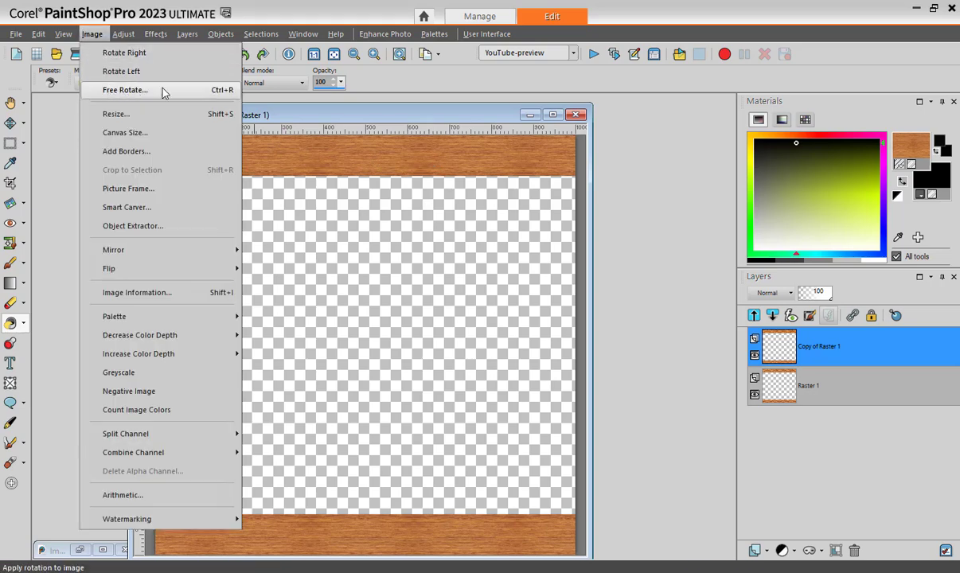
{"action": "left_click", "coordinate": [191, 91]}
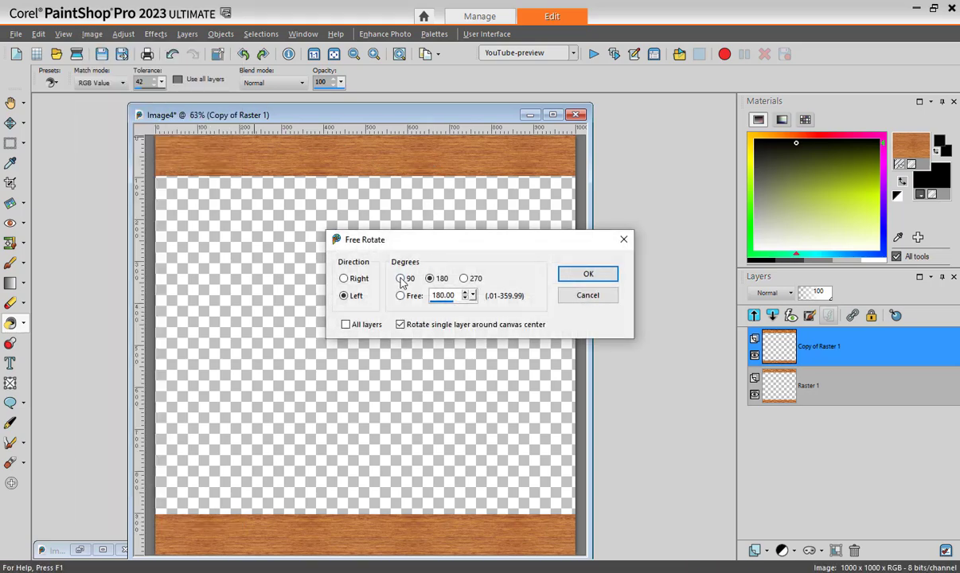
{"action": "left_click", "coordinate": [582, 280]}
Step: Merge the layer with the vertical frame sides down so the whole wooden frame is on one layer
{"action": "right_click", "coordinate": [776, 346]}
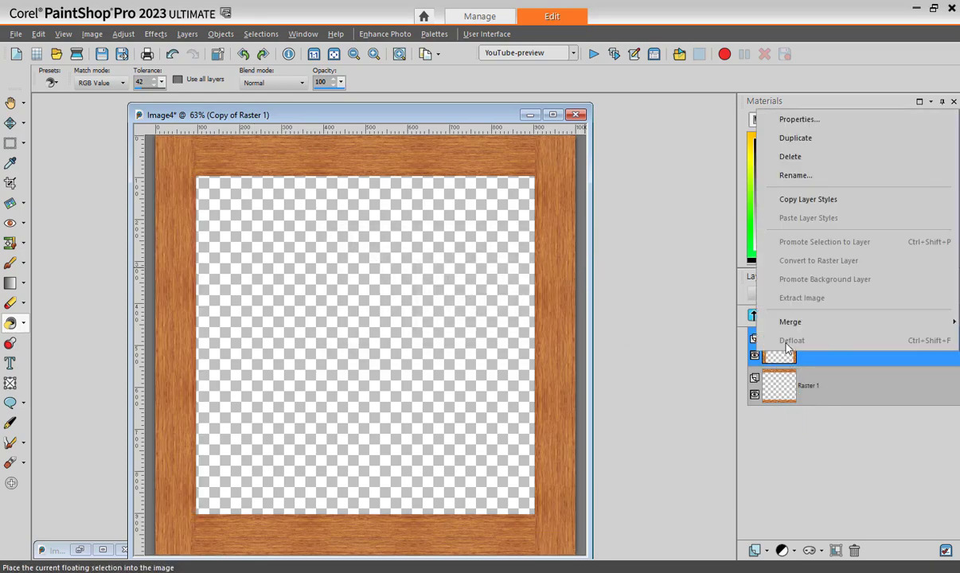
{"action": "mouse_move", "coordinate": [771, 323]}
{"action": "left_click", "coordinate": [643, 321]}
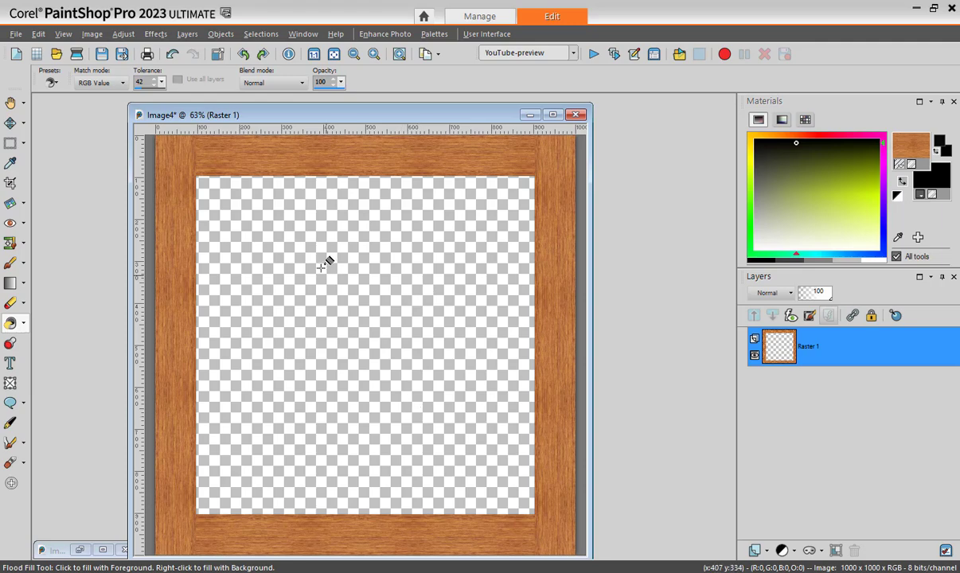
Step: Select a narrow vertical strip across the frame opening, about a third of the way across, and add a new raster layer with default settings
{"action": "left_click", "coordinate": [11, 143]}
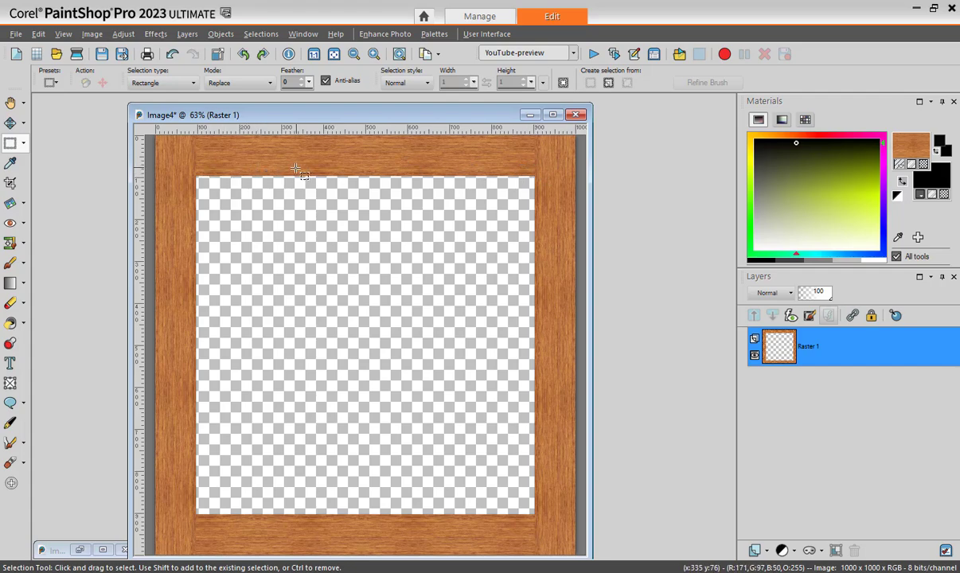
{"action": "left_click_drag", "start_coordinate": [281, 171], "coordinate": [296, 544]}
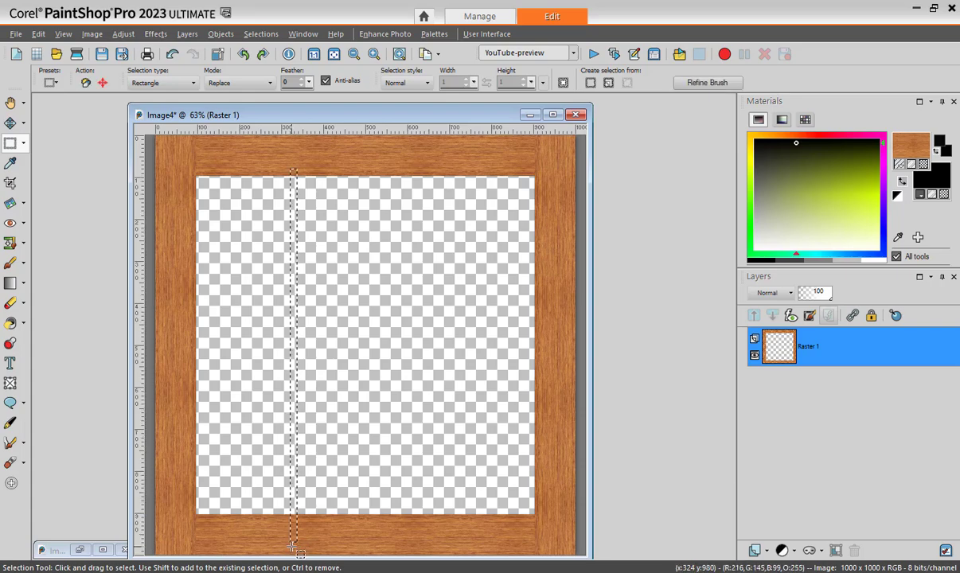
{"action": "left_click", "coordinate": [760, 549]}
{"action": "left_click", "coordinate": [776, 439]}
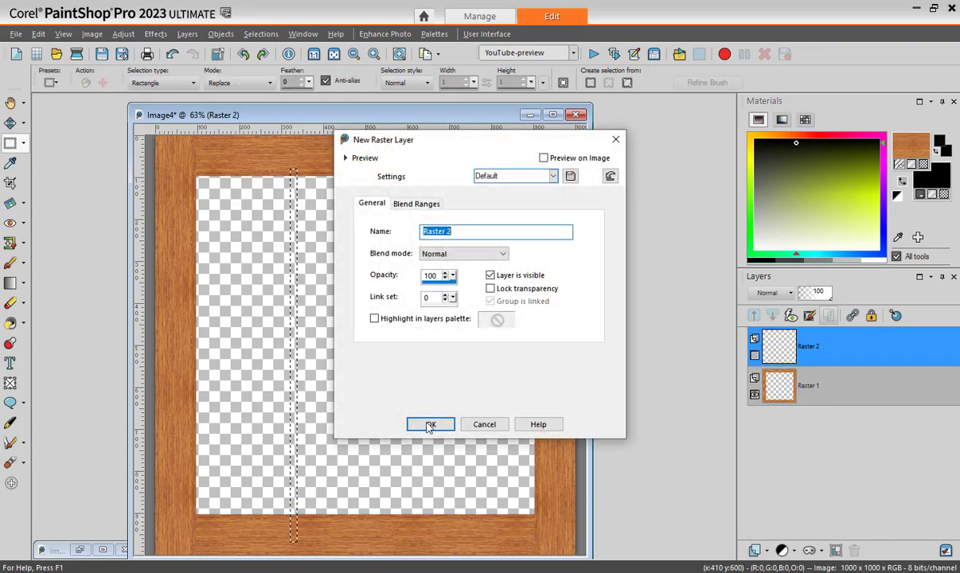
{"action": "left_click", "coordinate": [419, 402]}
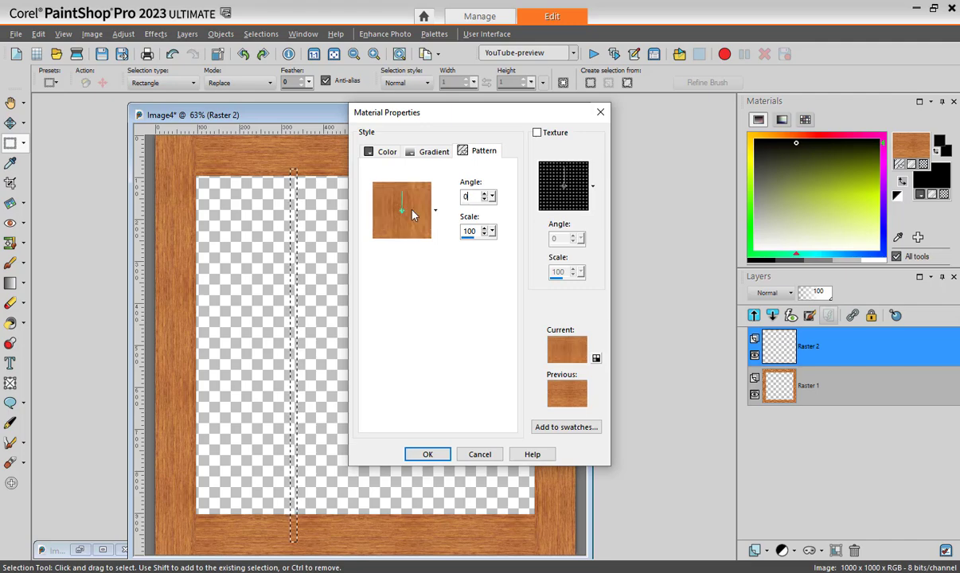
Step: Flood-fill the narrow vertical selection with the wood pattern at angle 0 and scale 100, and deselect it
{"action": "left_click", "coordinate": [427, 454]}
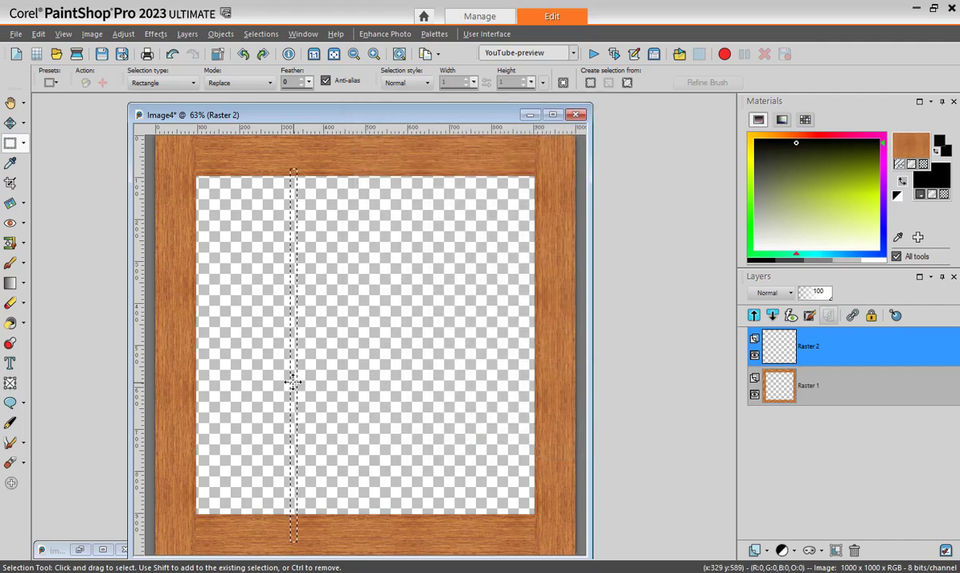
{"action": "key", "text": "f"}
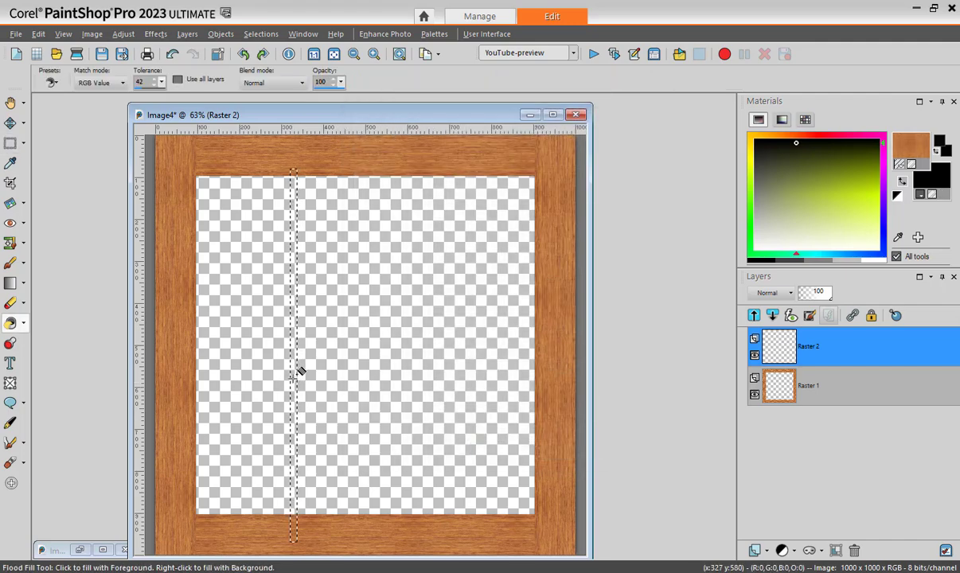
{"action": "left_click", "coordinate": [300, 370]}
{"action": "key", "text": "ctrl+d"}
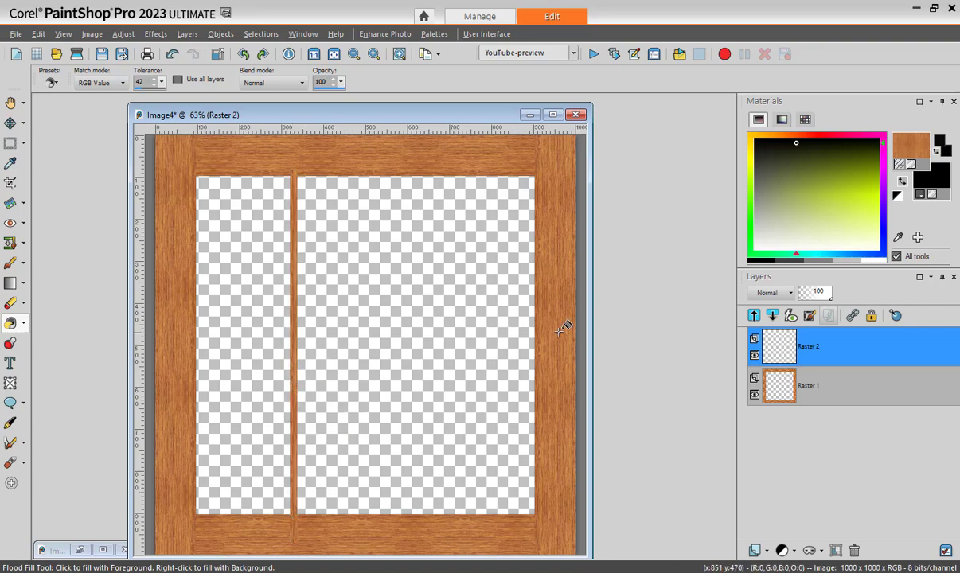
Step: Duplicate the vertical crossbar layer and position the original at about 300 px and the copy at about 700 px across the frame
{"action": "right_click", "coordinate": [781, 342]}
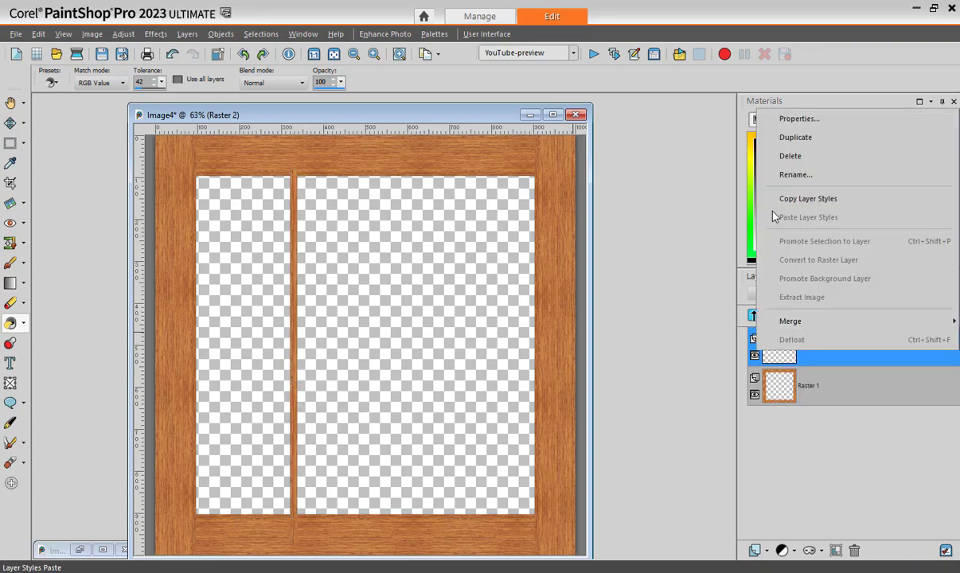
{"action": "left_click", "coordinate": [792, 137]}
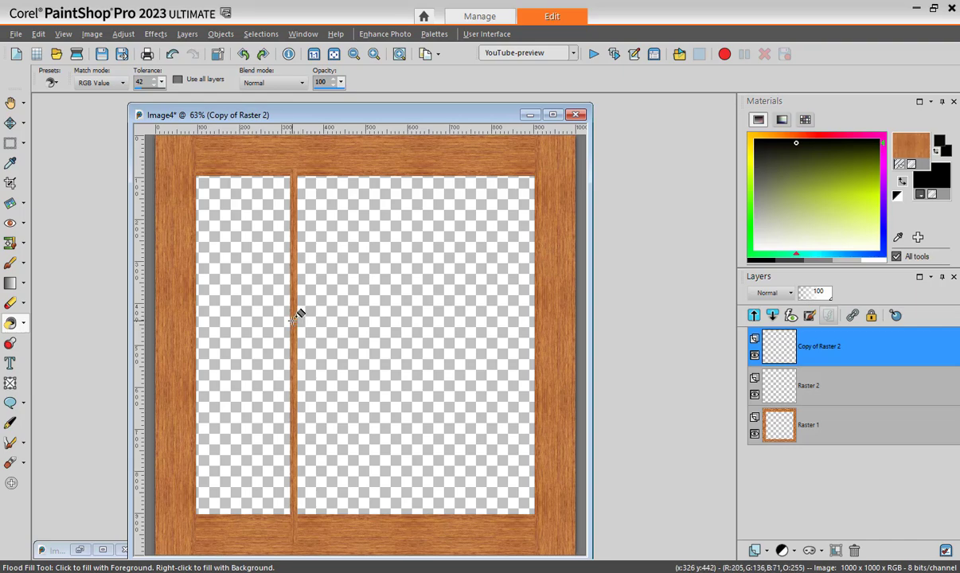
{"action": "key", "text": "m"}
{"action": "left_click_drag", "start_coordinate": [283, 320], "coordinate": [446, 319]}
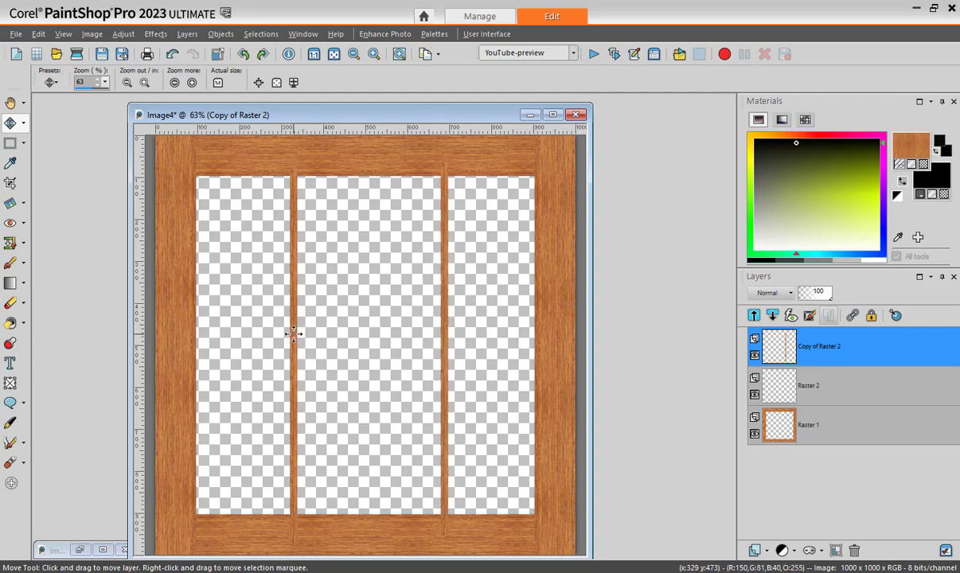
{"action": "mouse_move", "coordinate": [293, 333]}
{"action": "left_mouse_down"}
{"action": "mouse_move", "coordinate": [278, 333]}
{"action": "mouse_move", "coordinate": [280, 322]}
{"action": "left_mouse_up"}
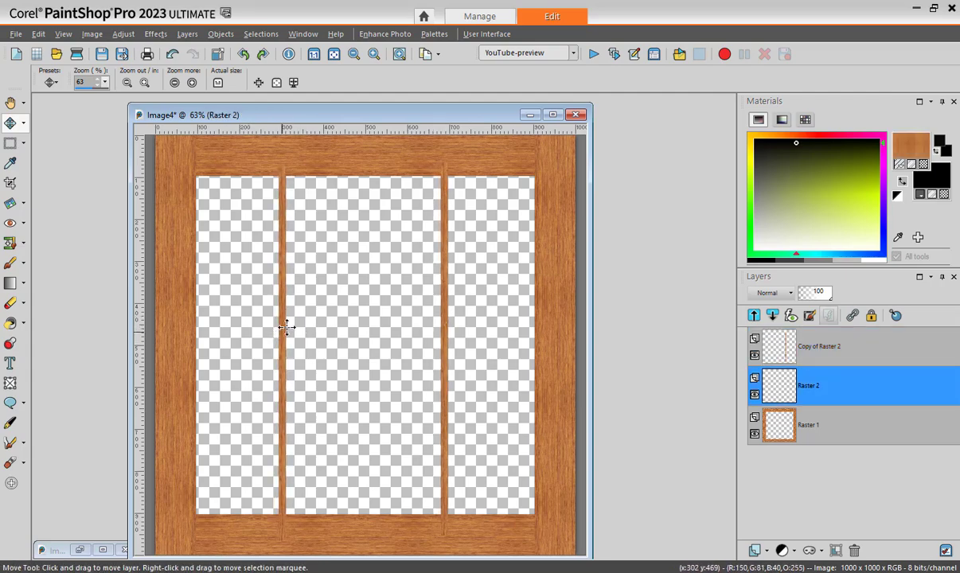
{"action": "left_click_drag", "start_coordinate": [445, 326], "coordinate": [450, 323]}
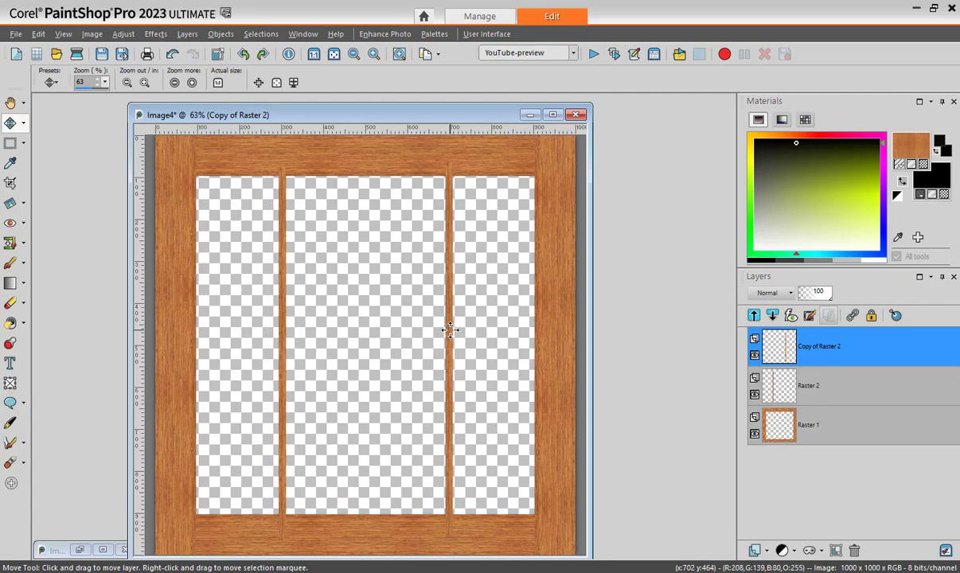
Step: Merge the copied vertical crossbar down so both vertical bars share one layer
{"action": "right_click", "coordinate": [770, 356]}
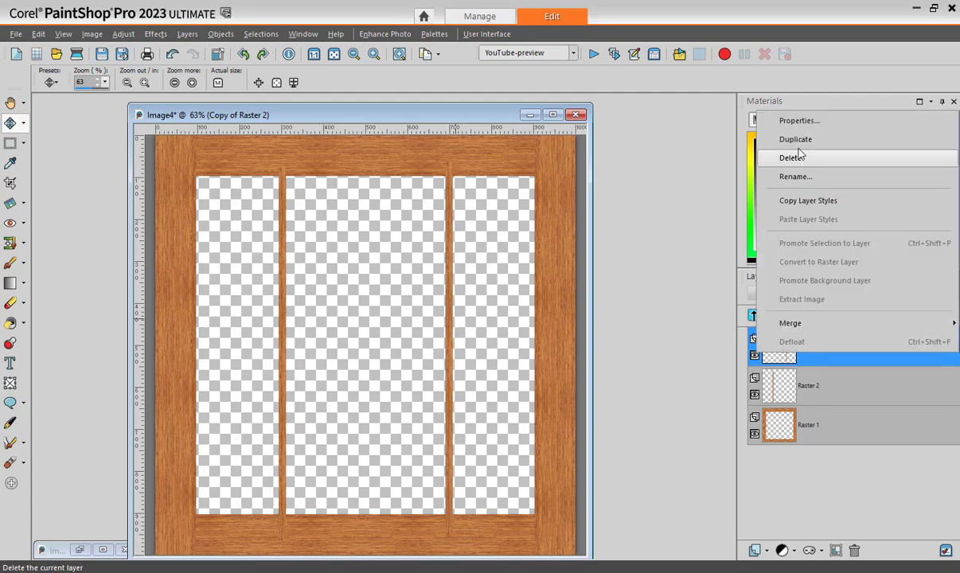
{"action": "mouse_move", "coordinate": [784, 326]}
{"action": "left_click", "coordinate": [692, 323]}
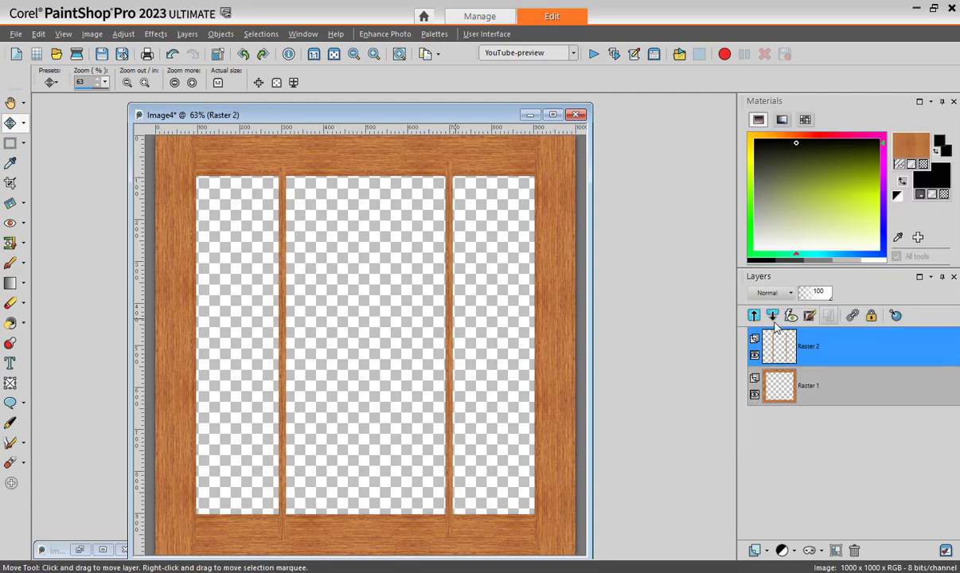
Step: Duplicate the layer with both vertical crossbars and rotate the copy 90 degrees to form the horizontal bars
{"action": "right_click", "coordinate": [781, 353]}
{"action": "left_click", "coordinate": [766, 132]}
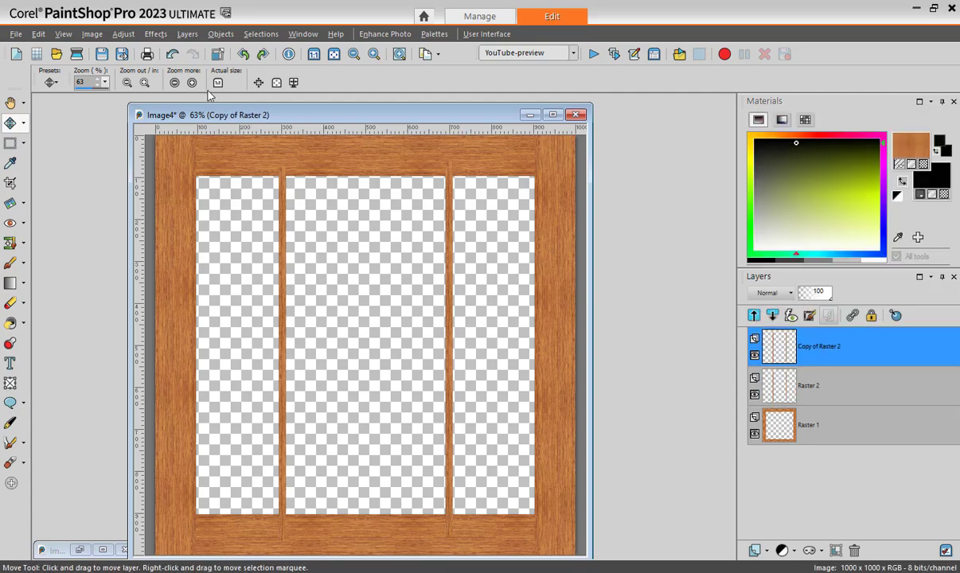
{"action": "left_click", "coordinate": [93, 35]}
{"action": "left_click", "coordinate": [106, 89]}
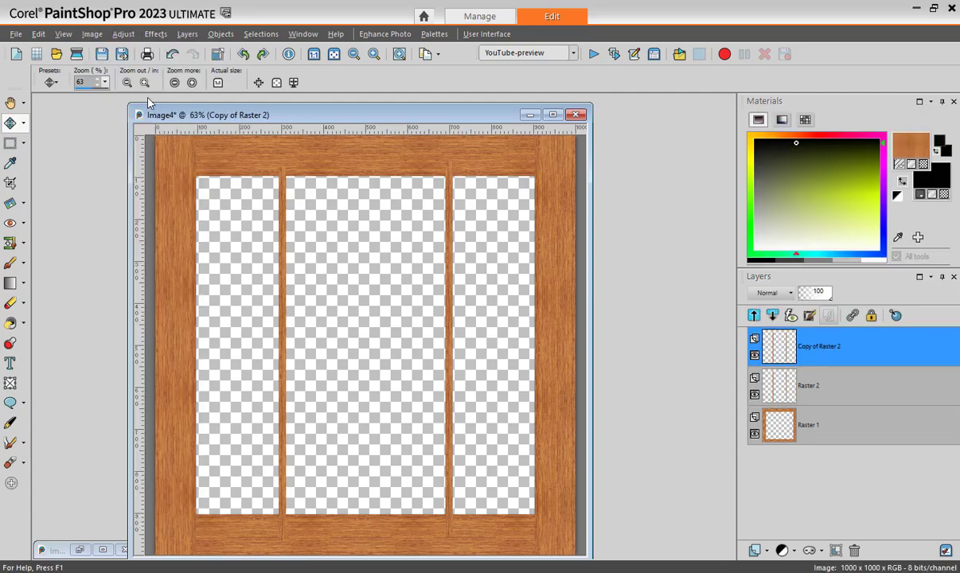
{"action": "left_click", "coordinate": [587, 274]}
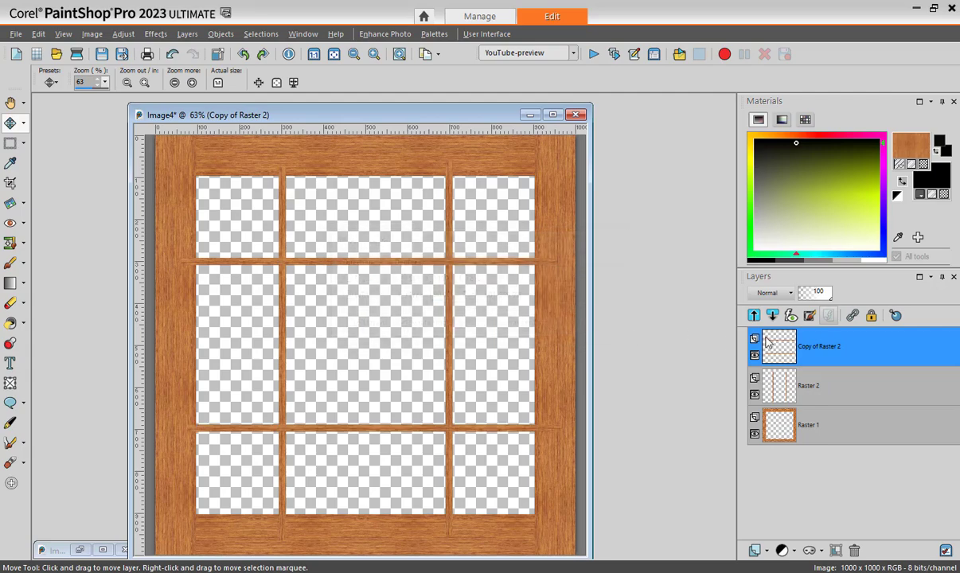
Step: Merge the horizontal crossbars down into the layer with the vertical crossbars
{"action": "right_click", "coordinate": [757, 352]}
{"action": "mouse_move", "coordinate": [768, 323]}
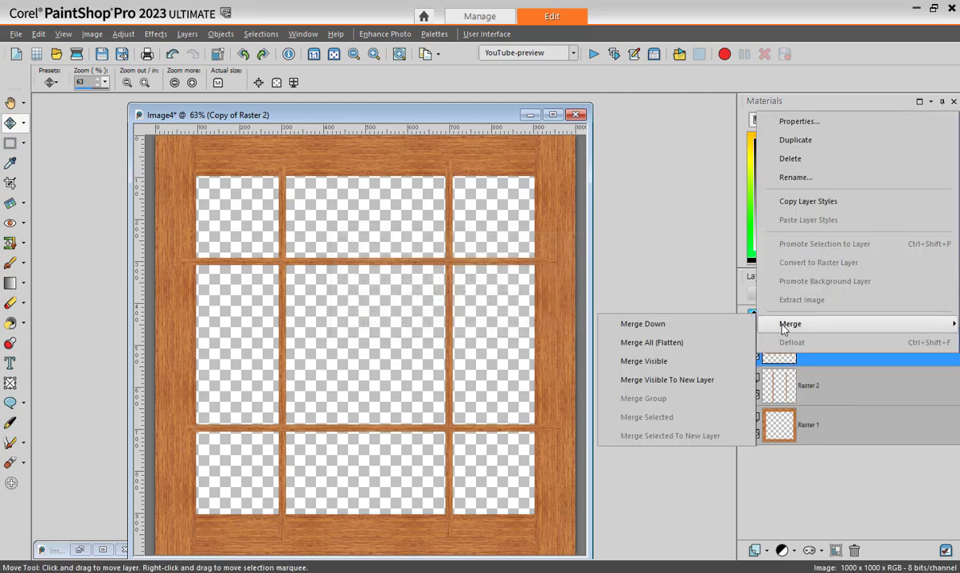
{"action": "left_click", "coordinate": [666, 325]}
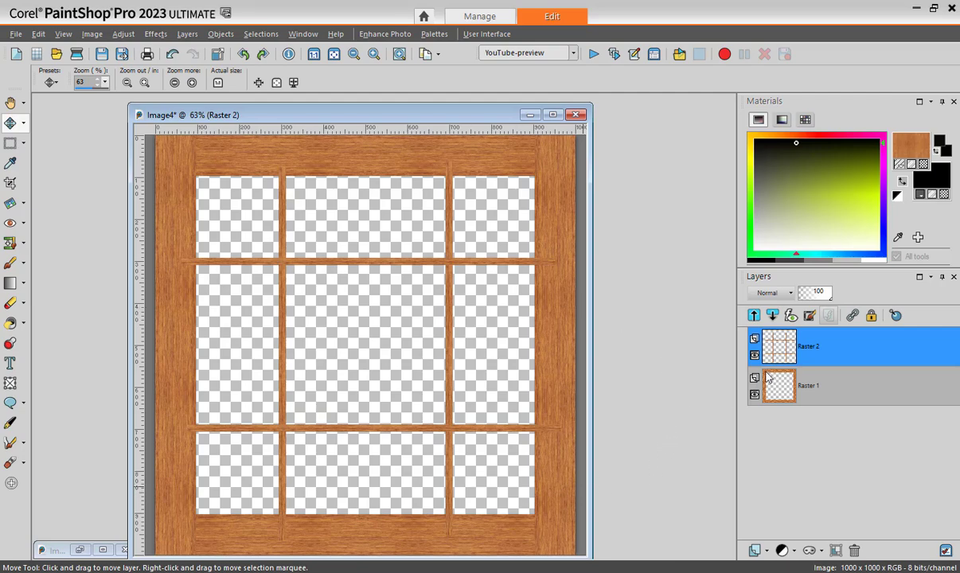
Step: Add a raster layer, place it beneath the frame layer, and flood-fill it with the black background color
{"action": "left_click_drag", "start_coordinate": [768, 378], "coordinate": [775, 398]}
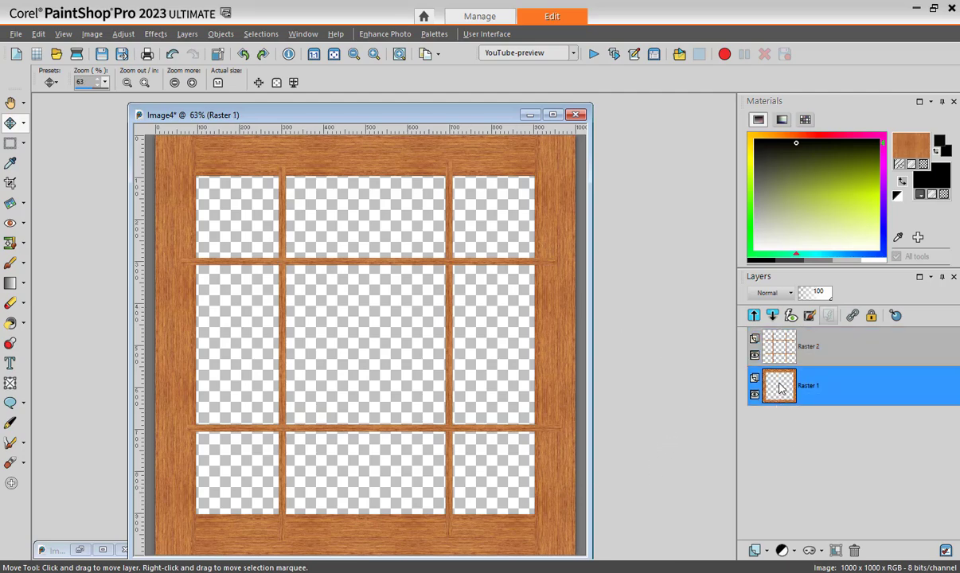
{"action": "left_click", "coordinate": [768, 550]}
{"action": "left_click", "coordinate": [760, 435]}
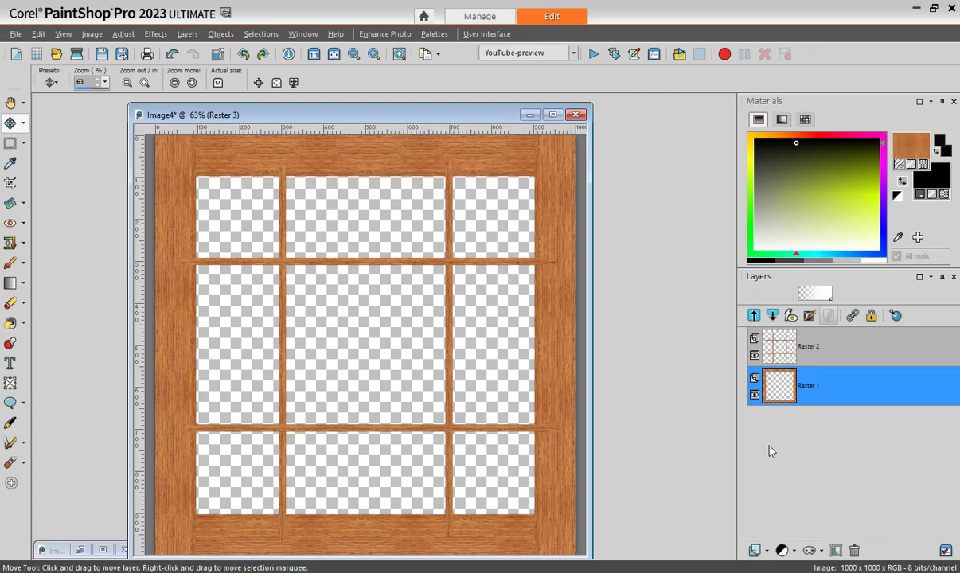
{"action": "left_click_drag", "start_coordinate": [802, 387], "coordinate": [780, 426]}
{"action": "left_click", "coordinate": [10, 323]}
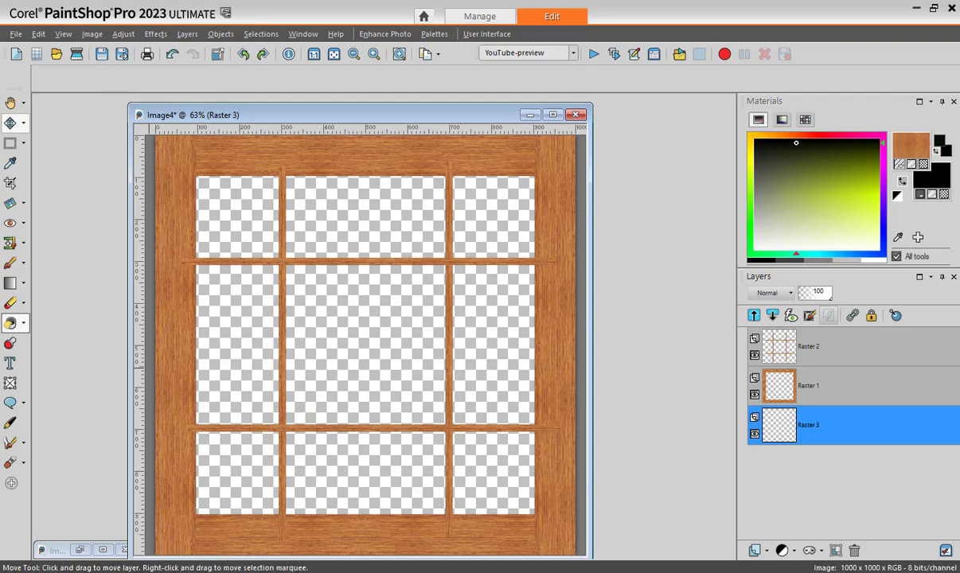
{"action": "left_click", "coordinate": [386, 343]}
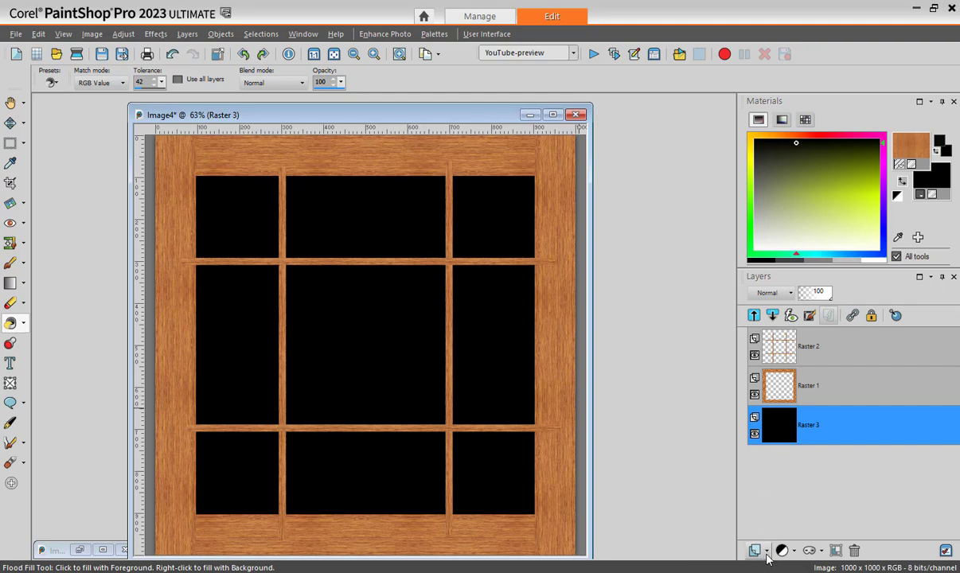
Step: Add a raster layer above the black fill and set up the Paint Brush with the Crinkle tip and an off-white foreground color
{"action": "left_click", "coordinate": [767, 555]}
{"action": "left_click", "coordinate": [764, 434]}
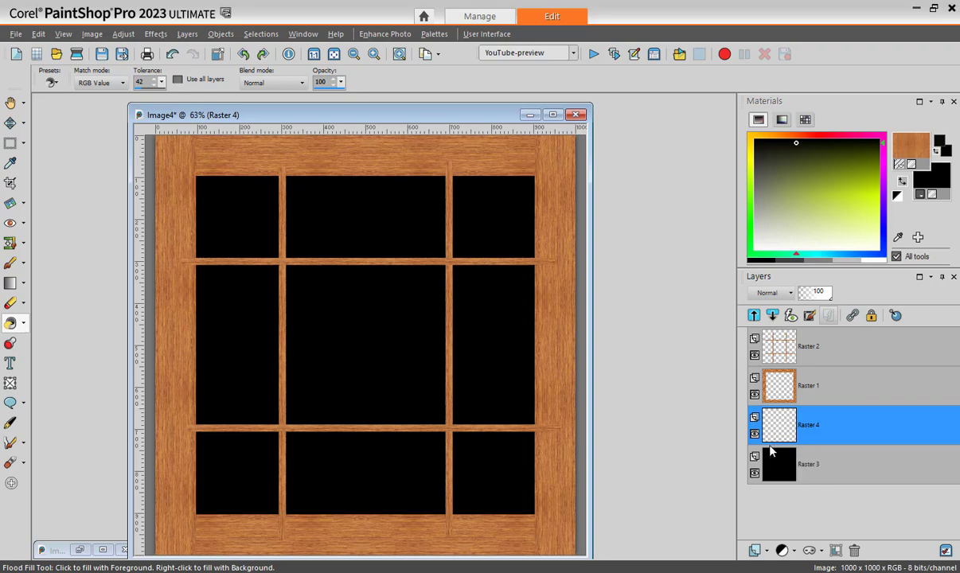
{"action": "left_click", "coordinate": [9, 263]}
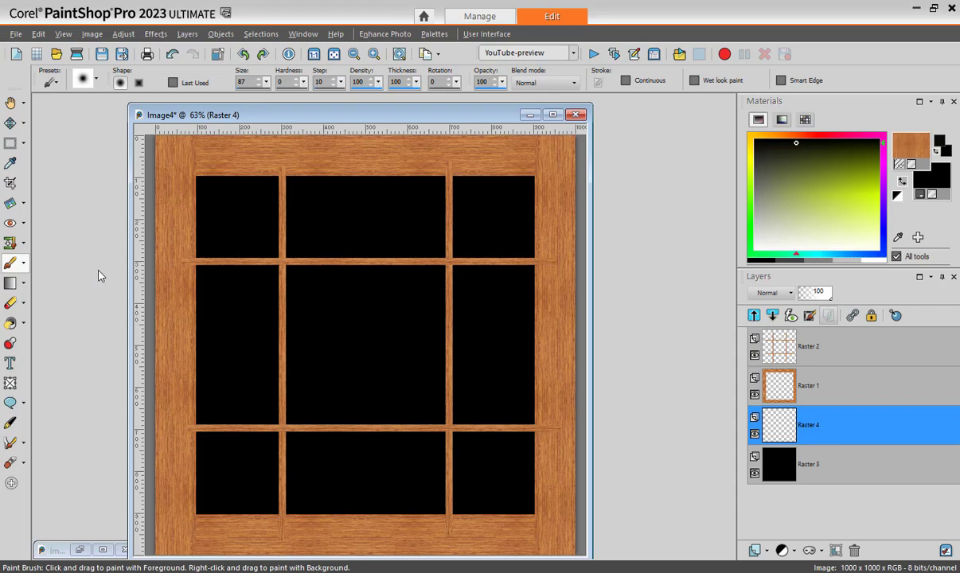
{"action": "left_click", "coordinate": [95, 84]}
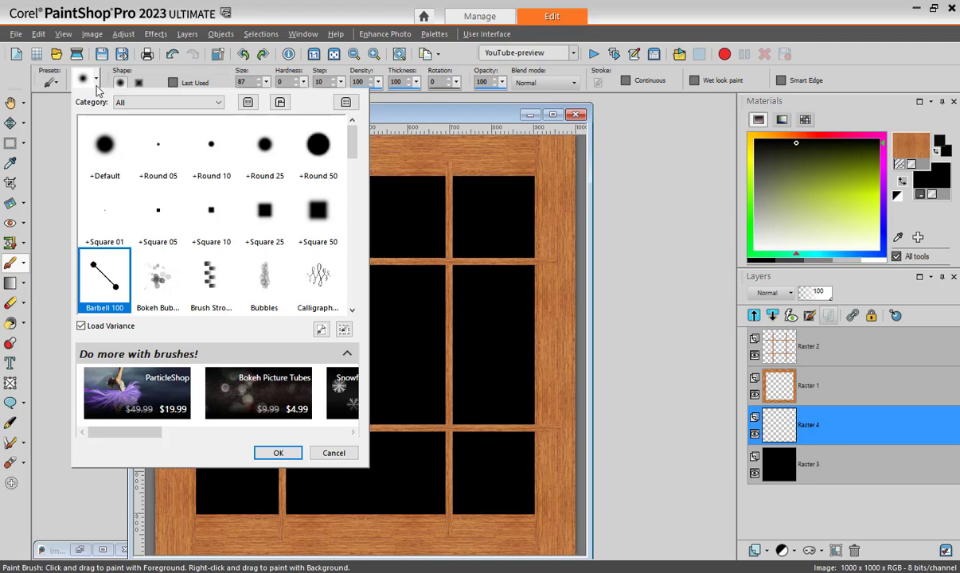
{"action": "left_click", "coordinate": [216, 103]}
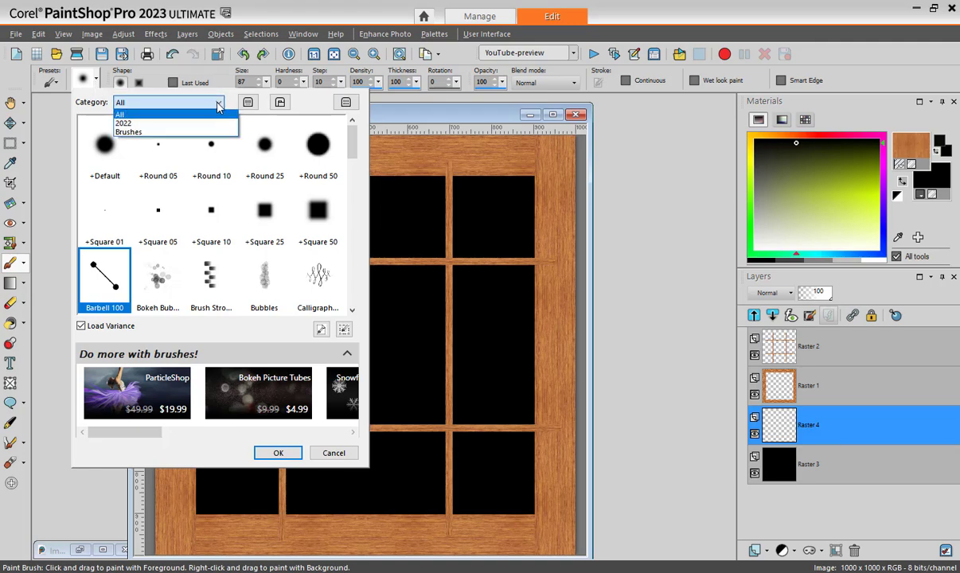
{"action": "left_click", "coordinate": [218, 107]}
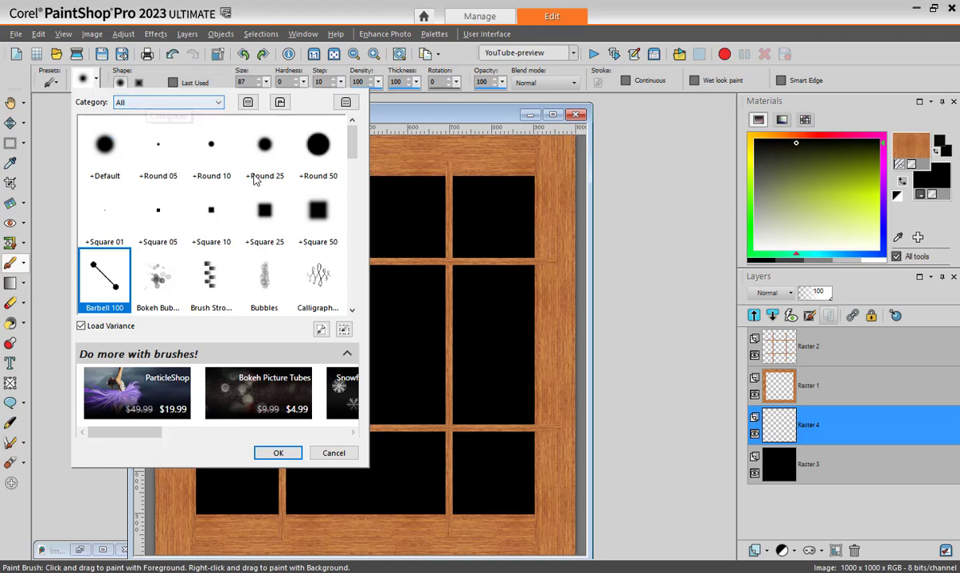
{"action": "mouse_move", "coordinate": [353, 156]}
{"action": "left_mouse_down"}
{"action": "mouse_move", "coordinate": [357, 200]}
{"action": "mouse_move", "coordinate": [357, 185]}
{"action": "left_mouse_up"}
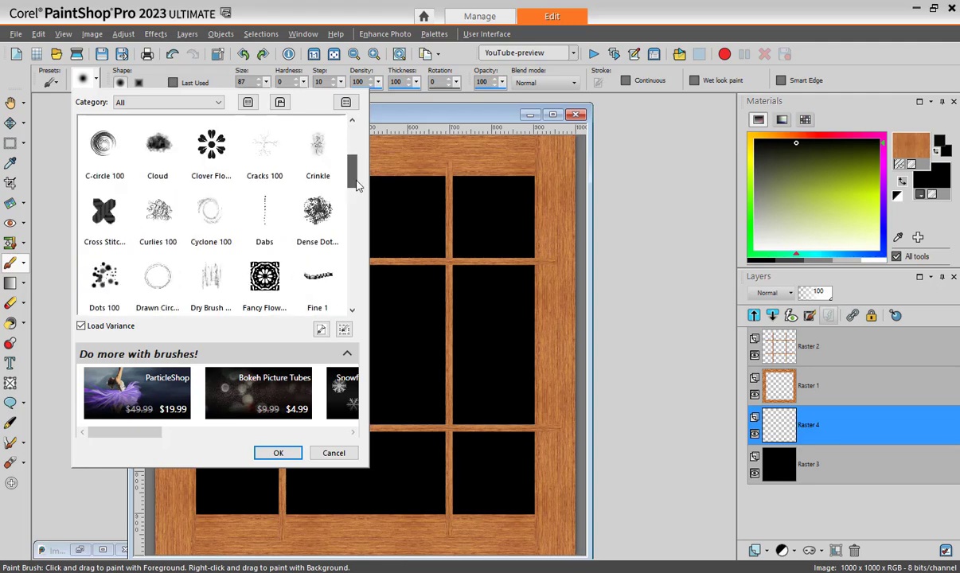
{"action": "left_click", "coordinate": [318, 156]}
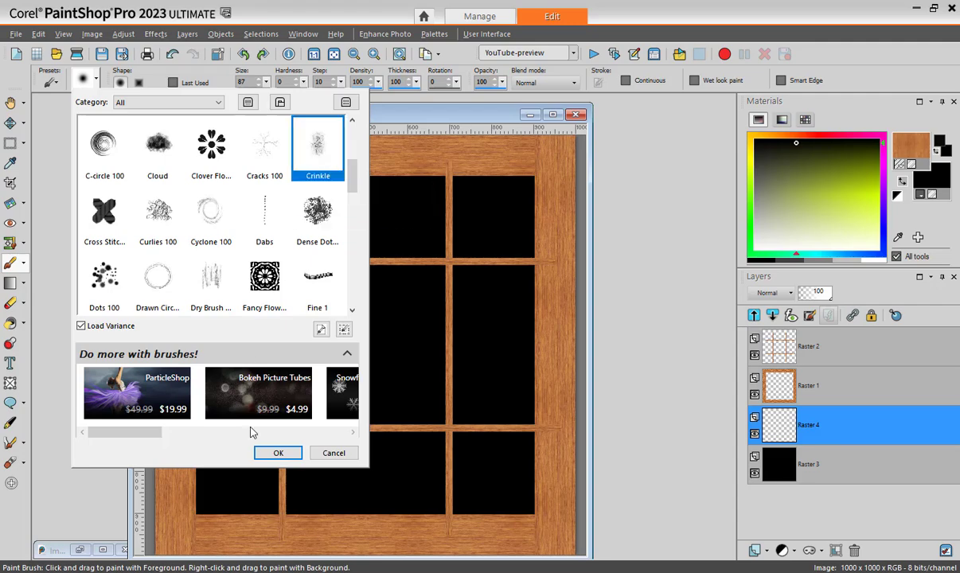
{"action": "left_click", "coordinate": [278, 452]}
{"action": "left_click", "coordinate": [774, 245]}
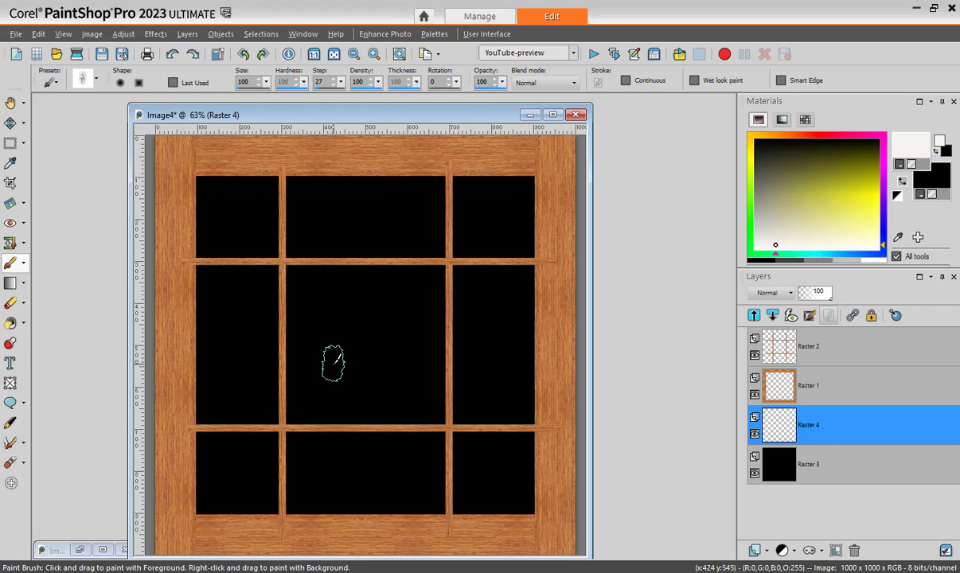
Step: Try the Crinkle brush with its Size variance set to Normal by stamping once in the central pane, and undo the stamp
{"action": "key", "text": "F11"}
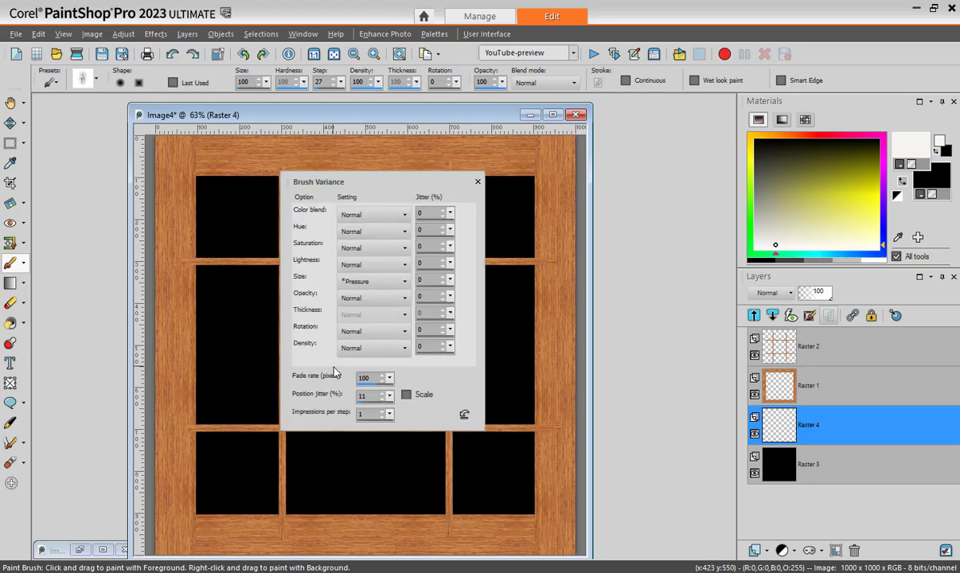
{"action": "left_click", "coordinate": [380, 286]}
{"action": "left_click", "coordinate": [379, 294]}
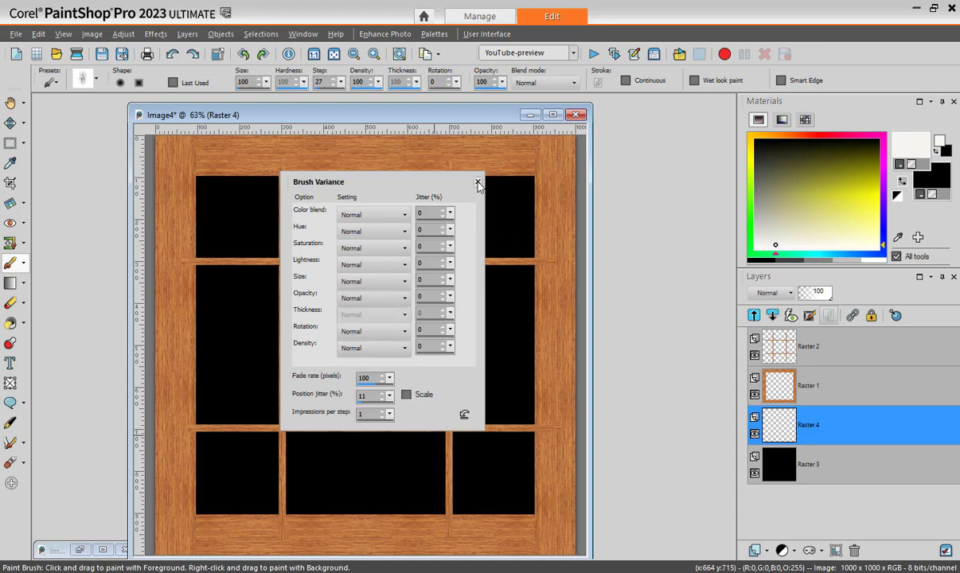
{"action": "left_click", "coordinate": [478, 182]}
{"action": "left_click", "coordinate": [358, 327]}
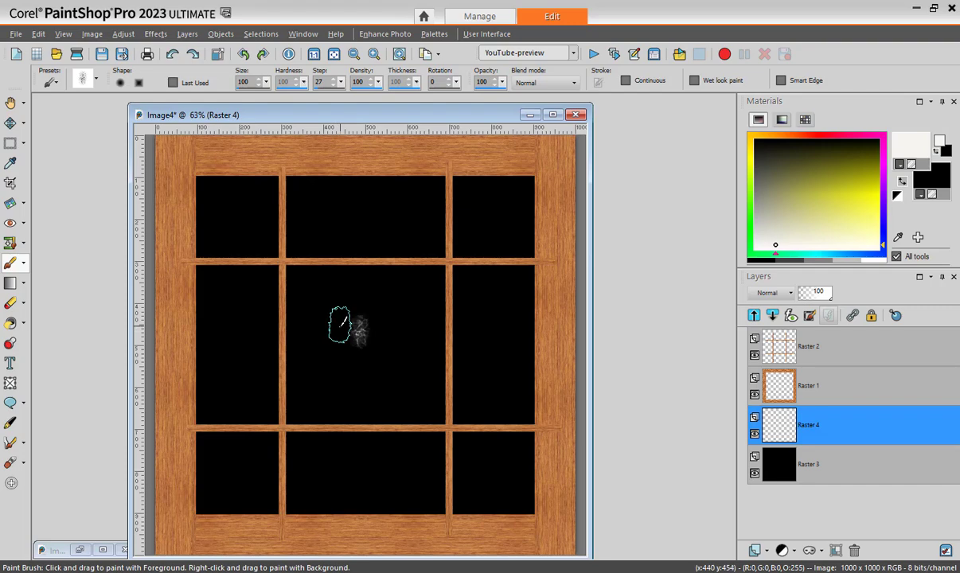
{"action": "key", "text": "ctrl+z"}
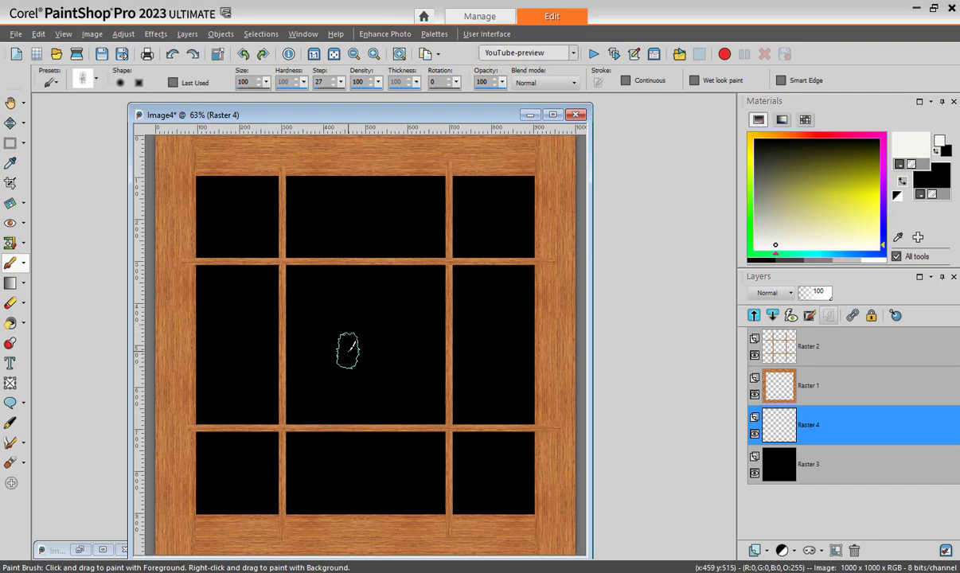
Step: Reset the brush variance to a position jitter of 0%, set Size to Normal, and test the brush in the central pane
{"action": "key", "text": "F11"}
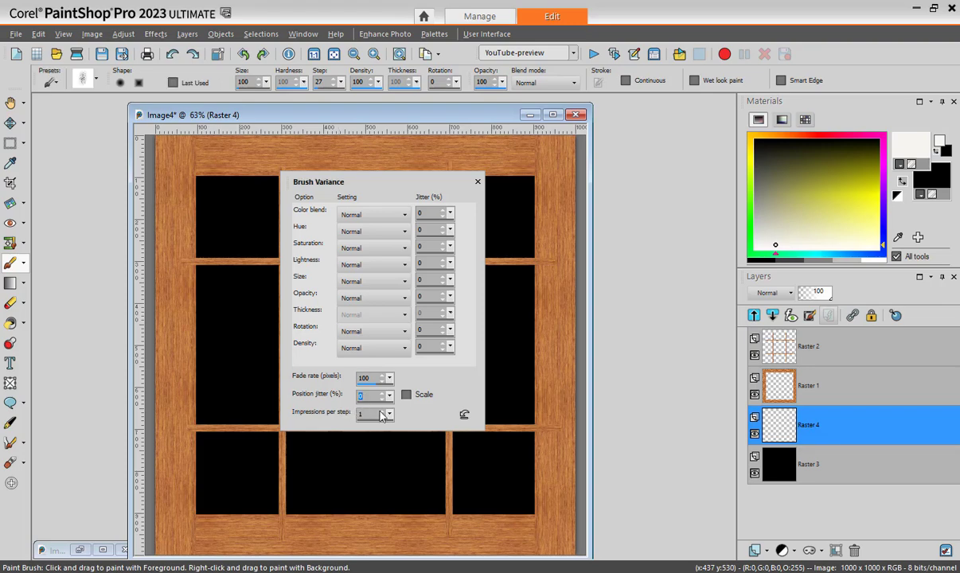
{"action": "left_click", "coordinate": [465, 415]}
{"action": "left_click", "coordinate": [404, 282]}
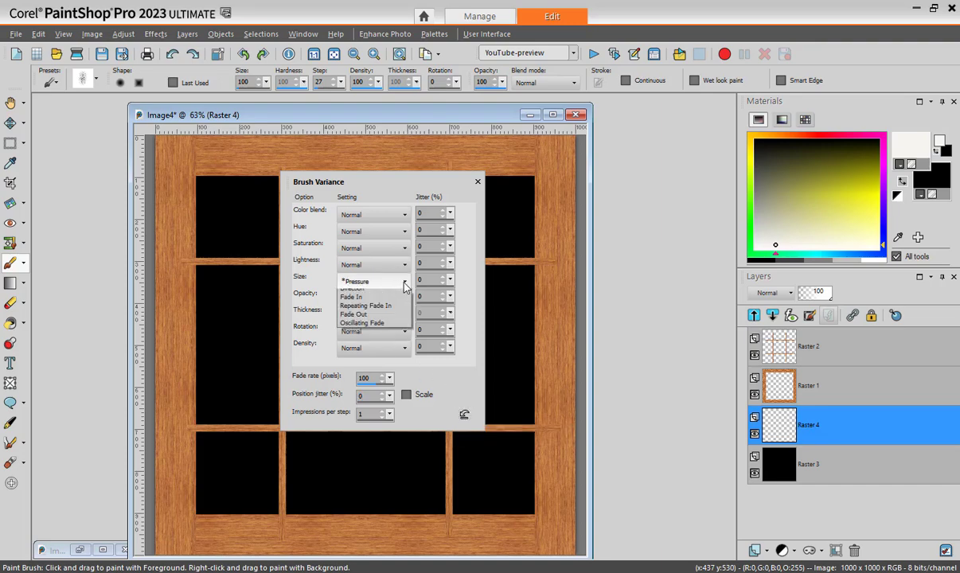
{"action": "left_click", "coordinate": [360, 293]}
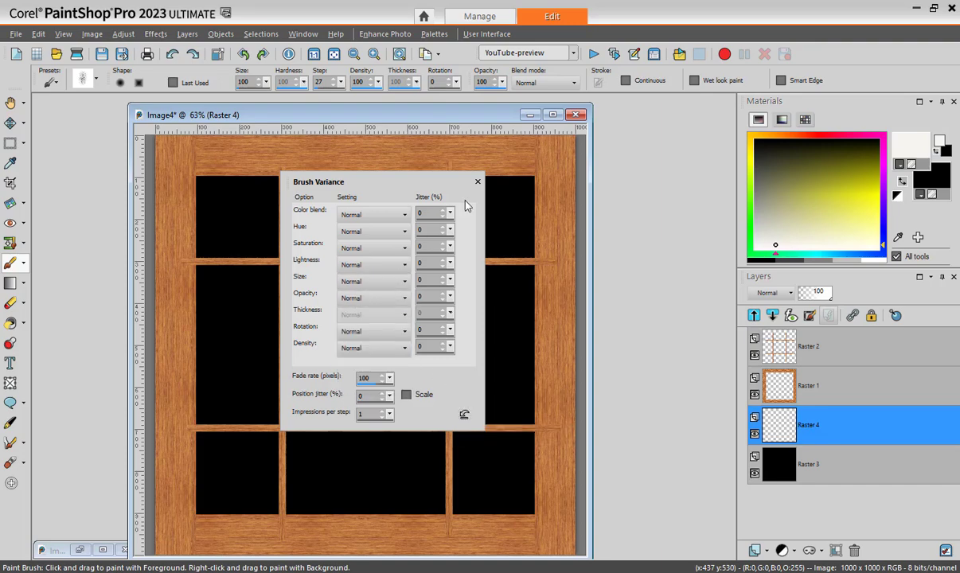
{"action": "left_click", "coordinate": [479, 182]}
{"action": "left_click", "coordinate": [340, 328]}
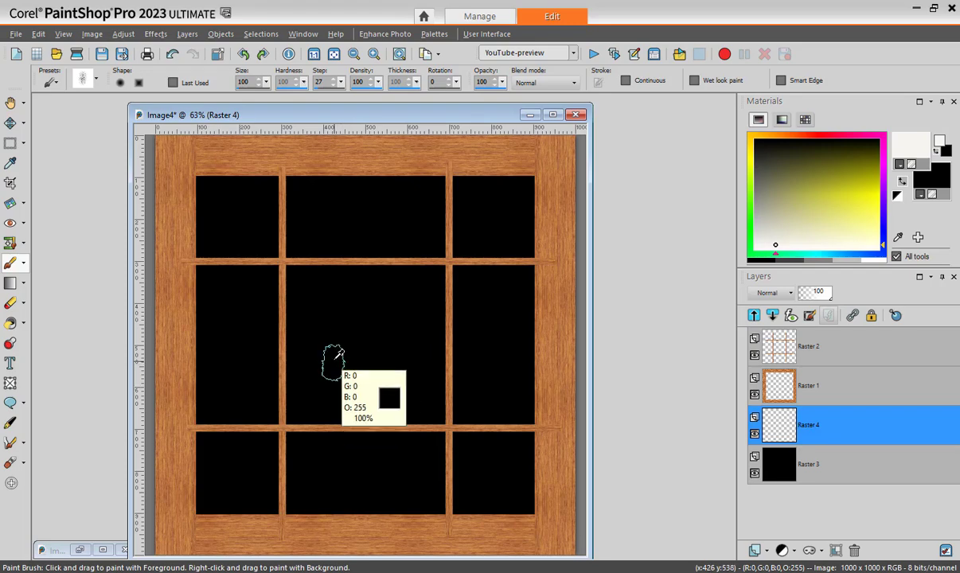
Step: Undo the test stamp, try a Crinkle stroke along the side and lower edge of the middle-left pane, and undo it
{"action": "key", "text": "ctrl+z"}
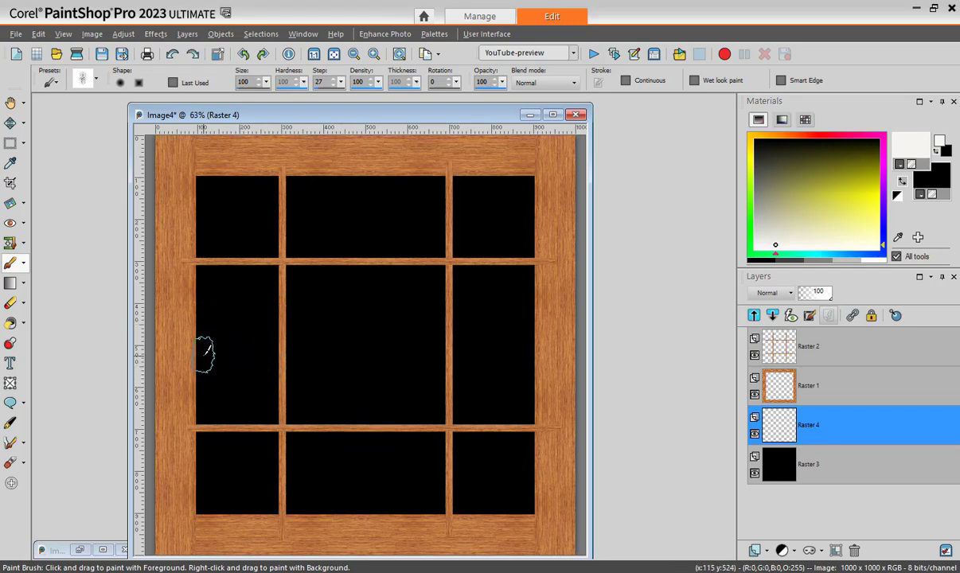
{"action": "mouse_move", "coordinate": [203, 348]}
{"action": "left_mouse_down"}
{"action": "mouse_move", "coordinate": [206, 388]}
{"action": "mouse_move", "coordinate": [242, 416]}
{"action": "mouse_move", "coordinate": [203, 408]}
{"action": "mouse_move", "coordinate": [269, 415]}
{"action": "mouse_move", "coordinate": [195, 330]}
{"action": "mouse_move", "coordinate": [193, 350]}
{"action": "mouse_move", "coordinate": [250, 408]}
{"action": "mouse_move", "coordinate": [243, 413]}
{"action": "mouse_move", "coordinate": [269, 410]}
{"action": "left_mouse_up"}
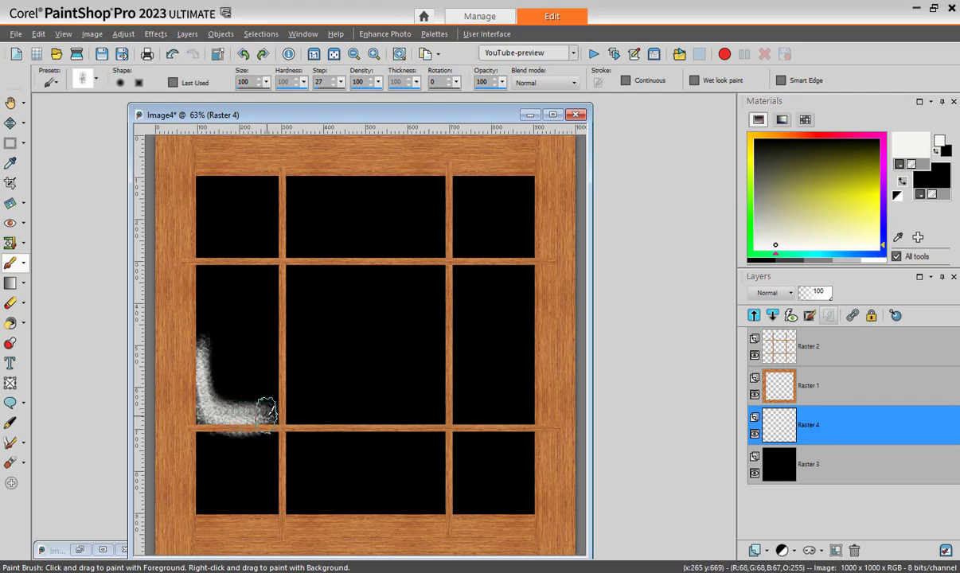
{"action": "key", "text": "ctrl+z"}
Step: Set the brush's rotation jitter to 103% and build up crinkle texture in the lower-left corner of the middle-left pane
{"action": "key", "text": "F11"}
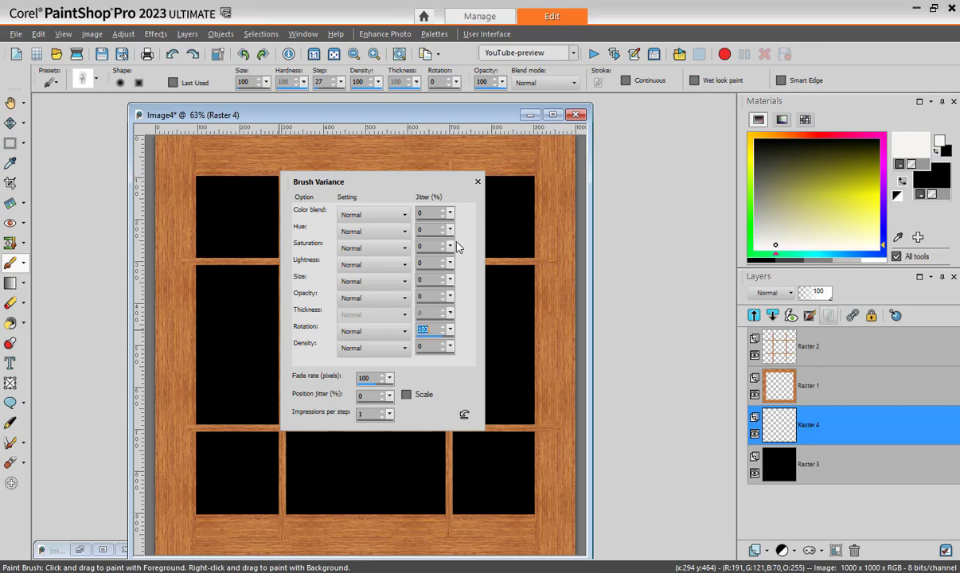
{"action": "left_click", "coordinate": [476, 182]}
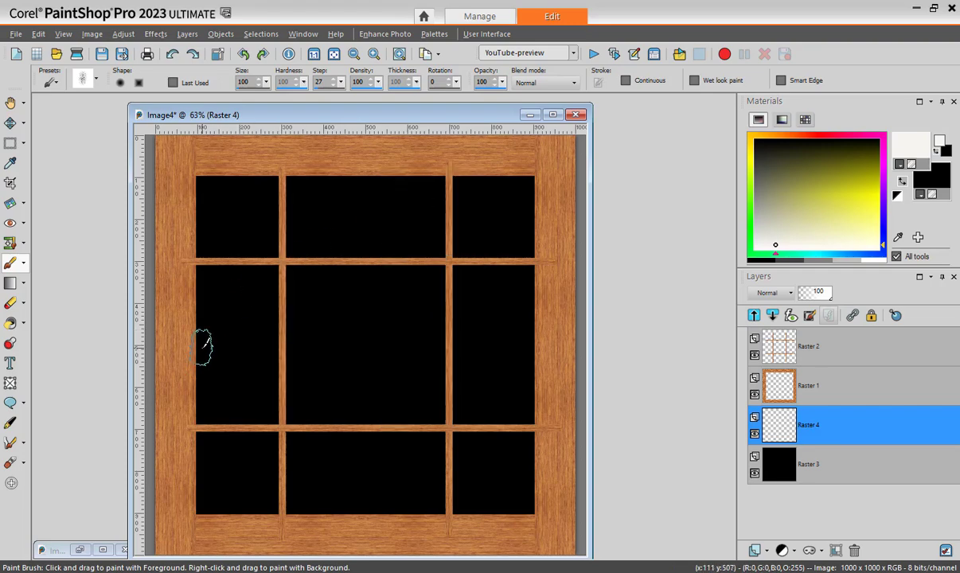
{"action": "mouse_move", "coordinate": [204, 347]}
{"action": "left_mouse_down"}
{"action": "mouse_move", "coordinate": [231, 396]}
{"action": "mouse_move", "coordinate": [275, 408]}
{"action": "mouse_move", "coordinate": [273, 417]}
{"action": "mouse_move", "coordinate": [206, 409]}
{"action": "mouse_move", "coordinate": [199, 374]}
{"action": "left_mouse_up"}
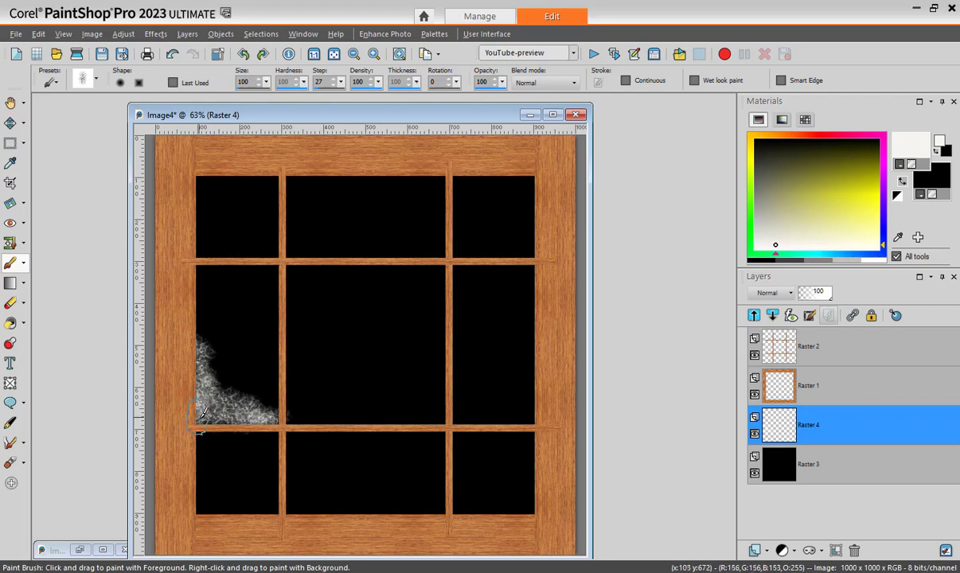
{"action": "left_click_drag", "start_coordinate": [201, 416], "coordinate": [272, 420]}
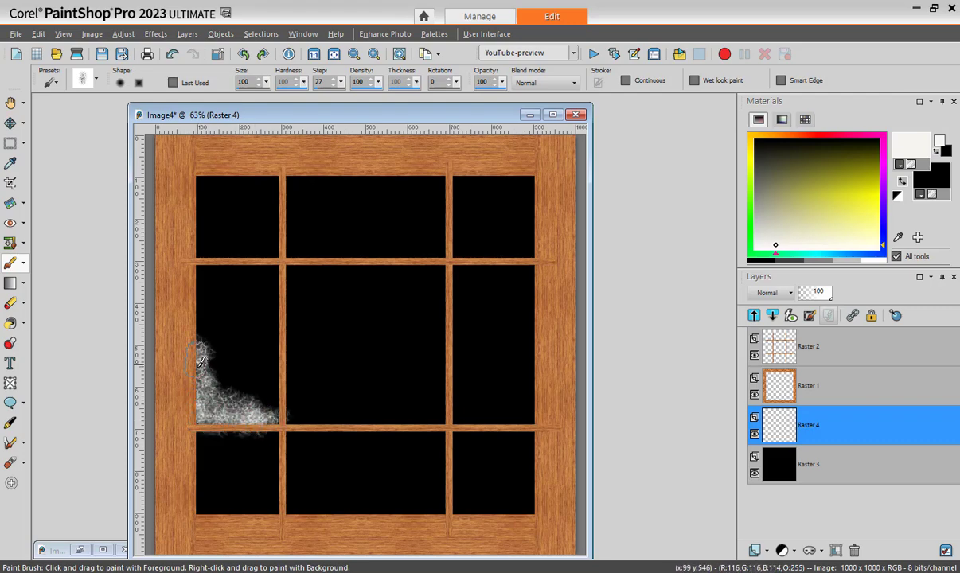
{"action": "mouse_move", "coordinate": [199, 358]}
{"action": "left_mouse_down"}
{"action": "mouse_move", "coordinate": [204, 415]}
{"action": "mouse_move", "coordinate": [273, 414]}
{"action": "left_mouse_up"}
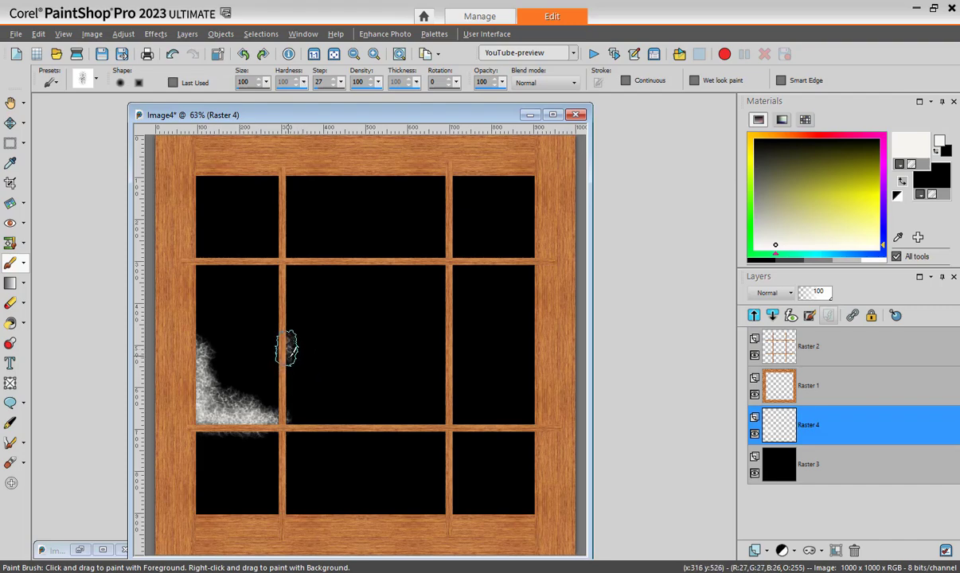
Step: Paint the crinkle texture along the left and bottom edges of the remaining eight panes, densest in their lower-left corners
{"action": "mouse_move", "coordinate": [287, 348]}
{"action": "left_mouse_down"}
{"action": "mouse_move", "coordinate": [310, 380]}
{"action": "mouse_move", "coordinate": [418, 418]}
{"action": "mouse_move", "coordinate": [350, 398]}
{"action": "mouse_move", "coordinate": [279, 350]}
{"action": "mouse_move", "coordinate": [295, 412]}
{"action": "mouse_move", "coordinate": [345, 414]}
{"action": "mouse_move", "coordinate": [279, 373]}
{"action": "mouse_move", "coordinate": [350, 386]}
{"action": "mouse_move", "coordinate": [359, 375]}
{"action": "left_mouse_up"}
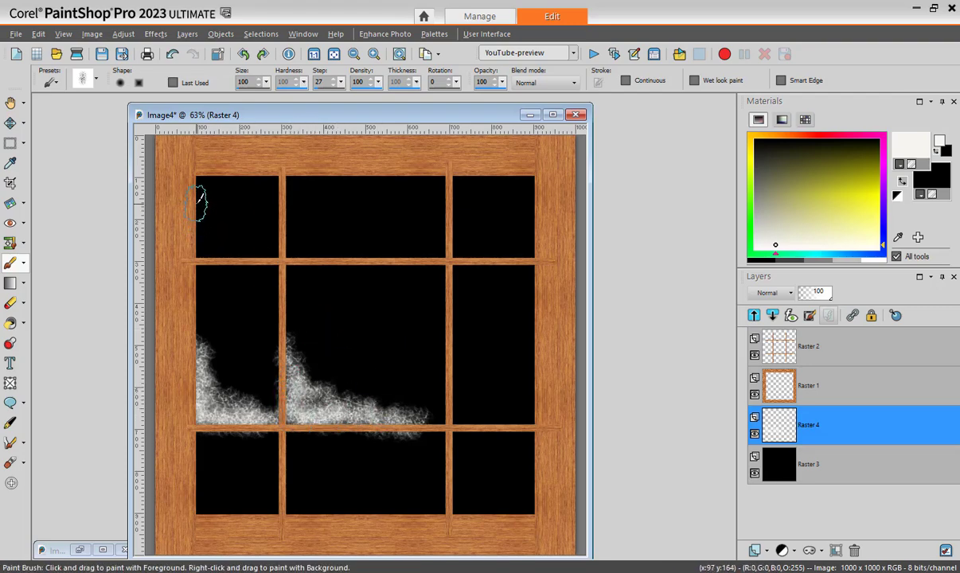
{"action": "mouse_move", "coordinate": [200, 199]}
{"action": "left_mouse_down"}
{"action": "mouse_move", "coordinate": [209, 242]}
{"action": "mouse_move", "coordinate": [272, 251]}
{"action": "mouse_move", "coordinate": [215, 241]}
{"action": "mouse_move", "coordinate": [197, 195]}
{"action": "mouse_move", "coordinate": [203, 247]}
{"action": "mouse_move", "coordinate": [250, 256]}
{"action": "left_mouse_up"}
{"action": "mouse_move", "coordinate": [197, 193]}
{"action": "left_mouse_down"}
{"action": "mouse_move", "coordinate": [195, 211]}
{"action": "mouse_move", "coordinate": [211, 235]}
{"action": "mouse_move", "coordinate": [284, 251]}
{"action": "mouse_move", "coordinate": [279, 197]}
{"action": "mouse_move", "coordinate": [322, 242]}
{"action": "mouse_move", "coordinate": [390, 254]}
{"action": "mouse_move", "coordinate": [314, 248]}
{"action": "mouse_move", "coordinate": [282, 215]}
{"action": "mouse_move", "coordinate": [313, 248]}
{"action": "mouse_move", "coordinate": [346, 253]}
{"action": "mouse_move", "coordinate": [312, 243]}
{"action": "mouse_move", "coordinate": [279, 198]}
{"action": "mouse_move", "coordinate": [288, 241]}
{"action": "left_mouse_up"}
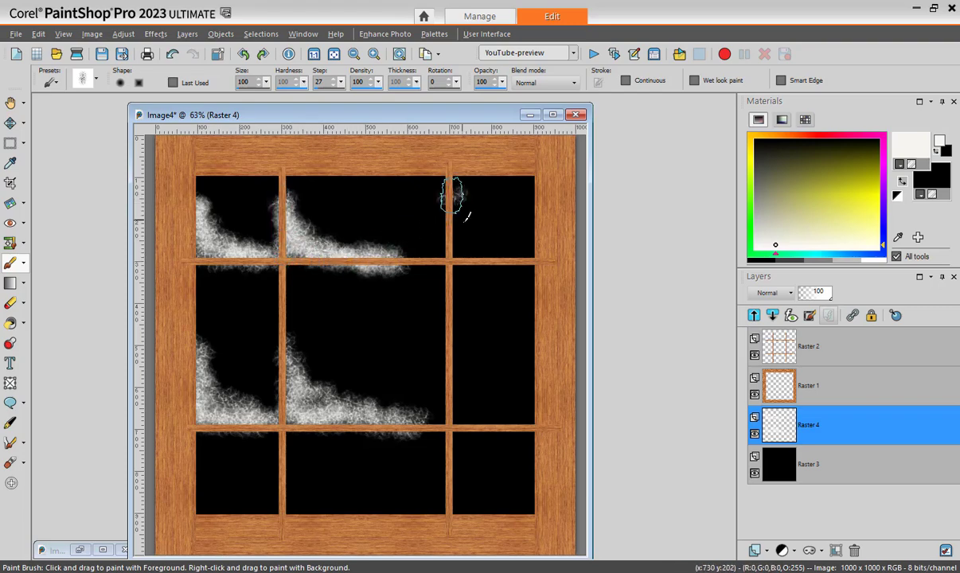
{"action": "mouse_move", "coordinate": [451, 193]}
{"action": "left_mouse_down"}
{"action": "mouse_move", "coordinate": [508, 242]}
{"action": "mouse_move", "coordinate": [457, 249]}
{"action": "left_mouse_up"}
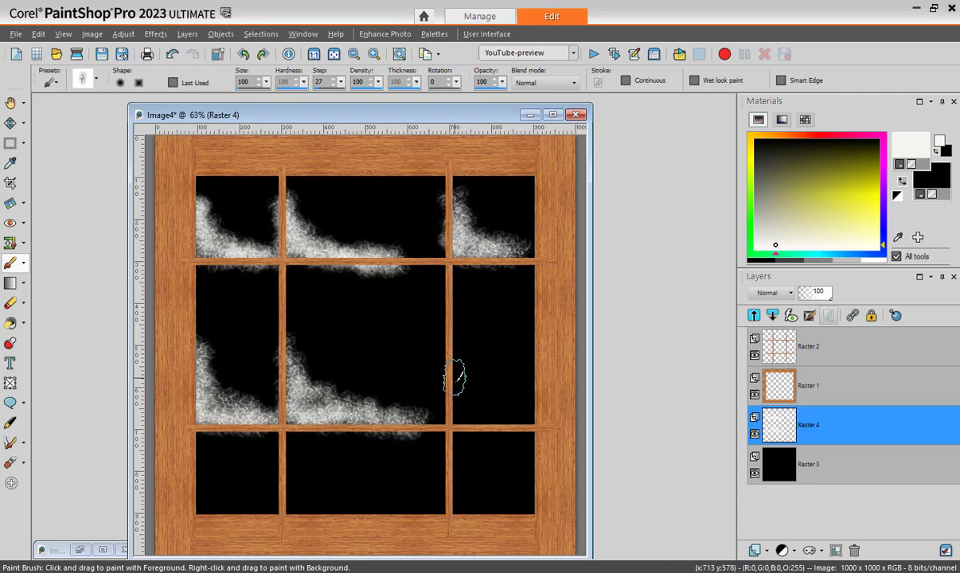
{"action": "mouse_move", "coordinate": [454, 381]}
{"action": "left_mouse_down"}
{"action": "mouse_move", "coordinate": [495, 417]}
{"action": "mouse_move", "coordinate": [534, 419]}
{"action": "mouse_move", "coordinate": [475, 394]}
{"action": "mouse_move", "coordinate": [459, 367]}
{"action": "mouse_move", "coordinate": [458, 406]}
{"action": "mouse_move", "coordinate": [488, 413]}
{"action": "mouse_move", "coordinate": [455, 416]}
{"action": "mouse_move", "coordinate": [459, 487]}
{"action": "mouse_move", "coordinate": [453, 469]}
{"action": "mouse_move", "coordinate": [483, 505]}
{"action": "mouse_move", "coordinate": [521, 504]}
{"action": "mouse_move", "coordinate": [472, 498]}
{"action": "mouse_move", "coordinate": [438, 473]}
{"action": "left_mouse_up"}
{"action": "mouse_move", "coordinate": [288, 461]}
{"action": "left_mouse_down"}
{"action": "mouse_move", "coordinate": [324, 494]}
{"action": "mouse_move", "coordinate": [418, 517]}
{"action": "mouse_move", "coordinate": [306, 508]}
{"action": "mouse_move", "coordinate": [293, 487]}
{"action": "mouse_move", "coordinate": [358, 515]}
{"action": "mouse_move", "coordinate": [449, 516]}
{"action": "left_mouse_up"}
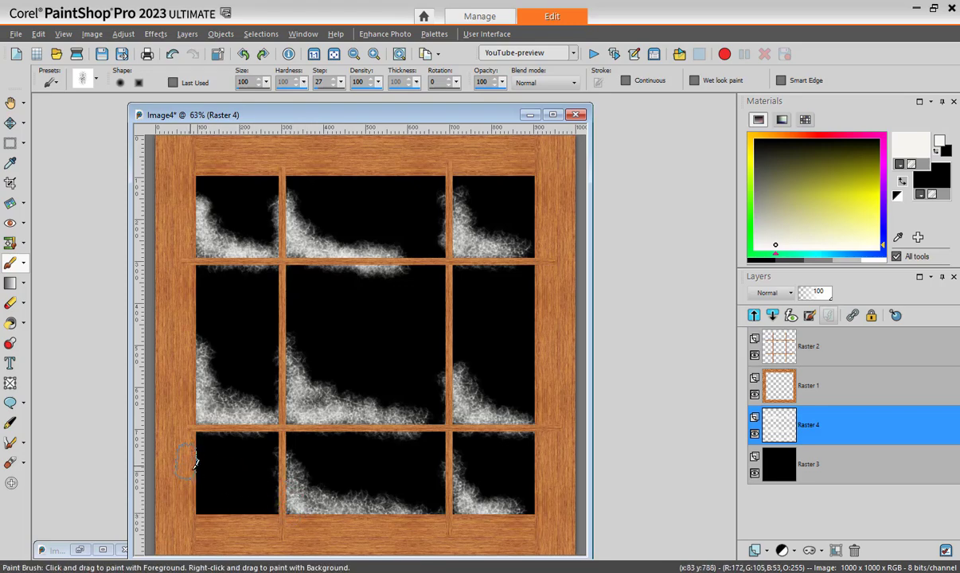
{"action": "mouse_move", "coordinate": [195, 446]}
{"action": "left_mouse_down"}
{"action": "mouse_move", "coordinate": [271, 511]}
{"action": "mouse_move", "coordinate": [215, 487]}
{"action": "mouse_move", "coordinate": [194, 440]}
{"action": "left_mouse_up"}
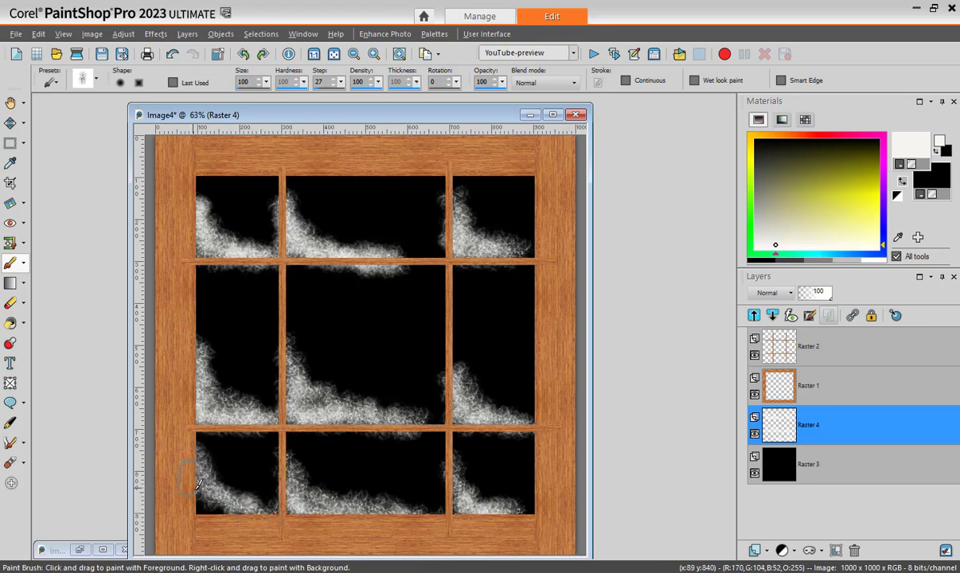
{"action": "mouse_move", "coordinate": [197, 481]}
{"action": "left_mouse_down"}
{"action": "mouse_move", "coordinate": [213, 504]}
{"action": "mouse_move", "coordinate": [198, 506]}
{"action": "mouse_move", "coordinate": [224, 512]}
{"action": "mouse_move", "coordinate": [233, 481]}
{"action": "left_mouse_up"}
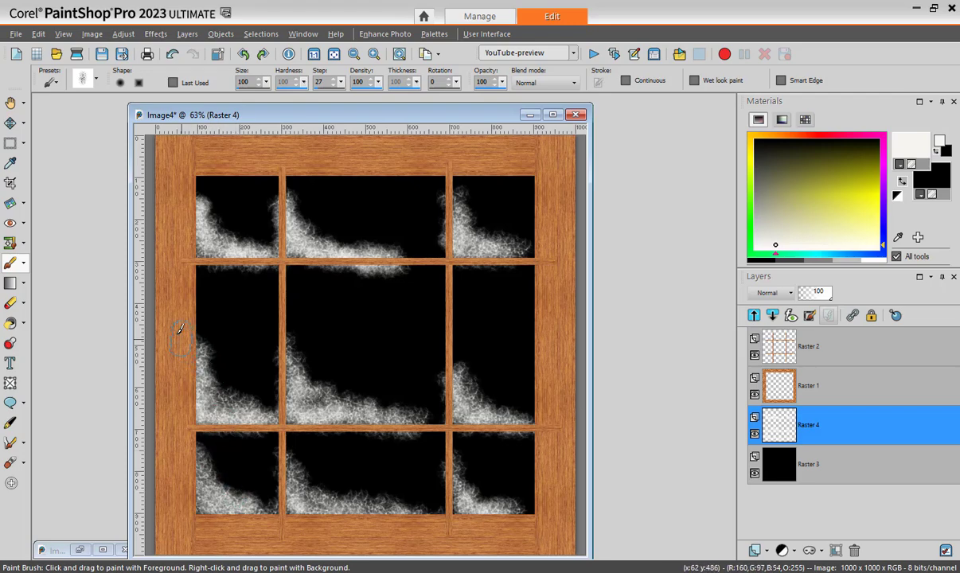
Step: Erase the stray crinkle paint that spills past the crossbars into neighbouring panes
{"action": "left_click", "coordinate": [10, 303]}
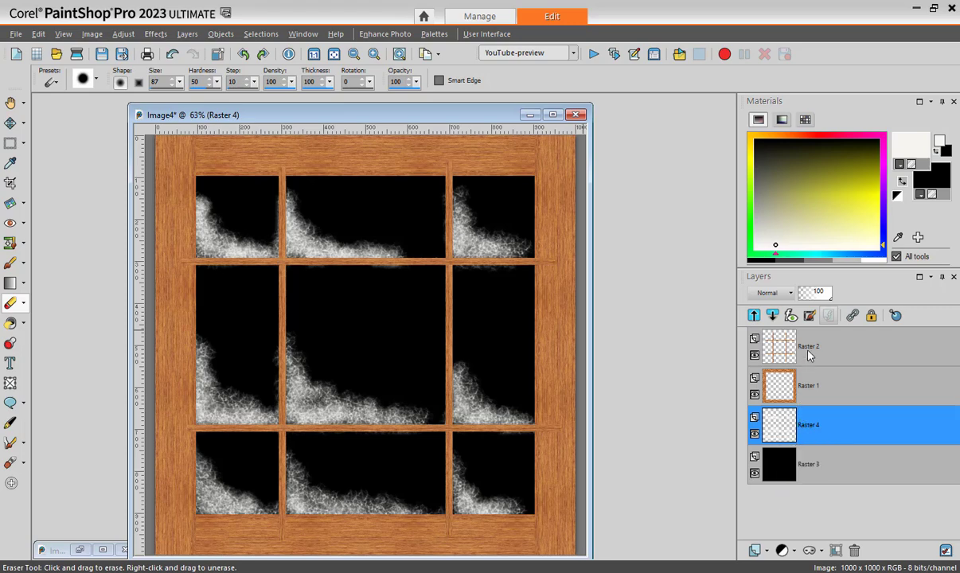
Step: Try the crinkle texture layer at 55% opacity and in Dissolve blend mode, and restore its blend mode to Normal
{"action": "left_click_drag", "start_coordinate": [830, 301], "coordinate": [818, 300]}
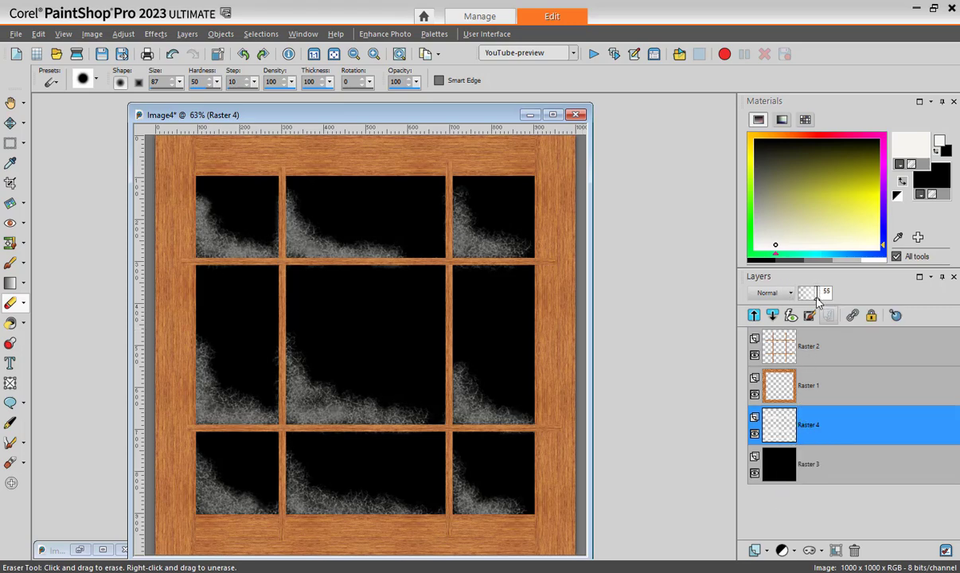
{"action": "left_click_drag", "start_coordinate": [828, 301], "coordinate": [837, 305]}
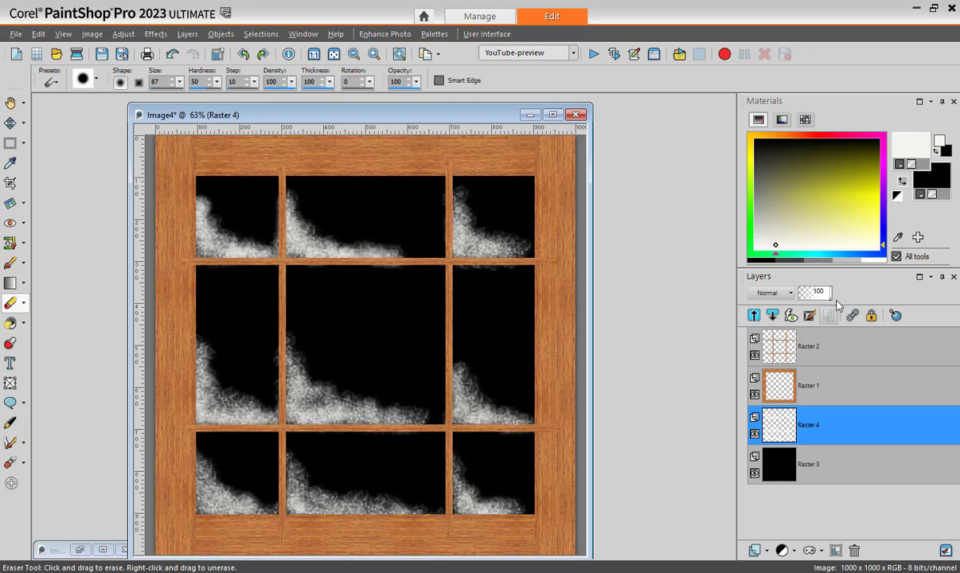
{"action": "left_click", "coordinate": [790, 295]}
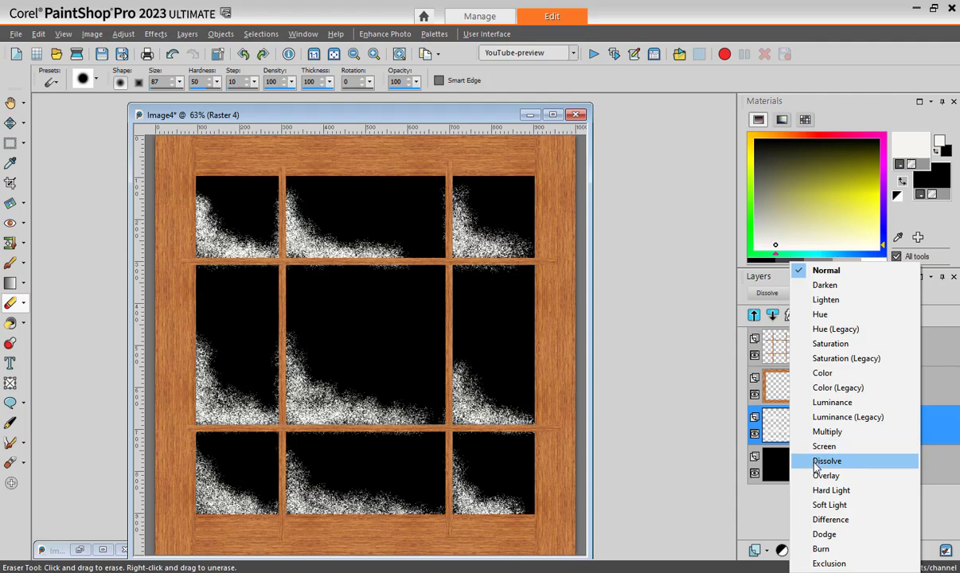
{"action": "left_click", "coordinate": [817, 461]}
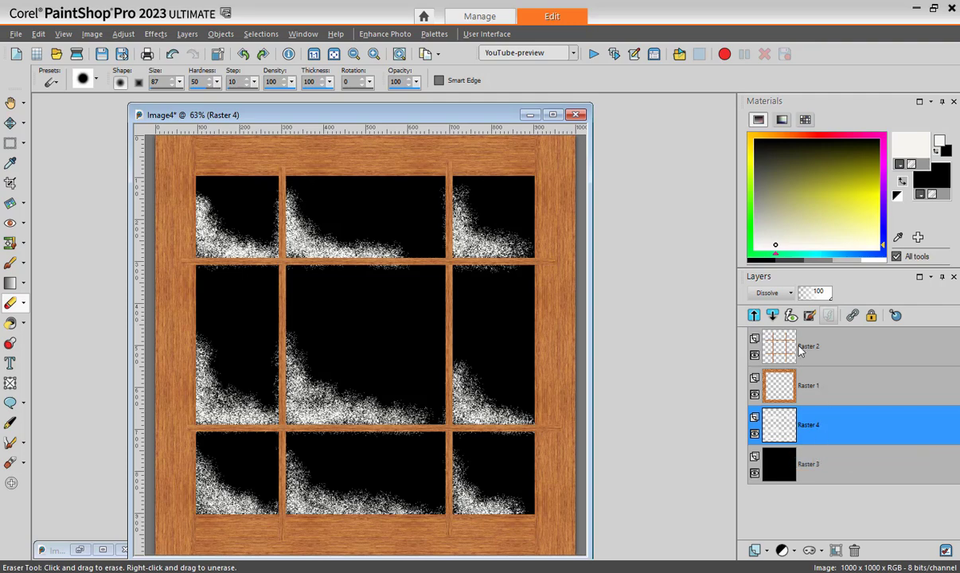
{"action": "left_click_drag", "start_coordinate": [830, 299], "coordinate": [793, 299]}
{"action": "left_click", "coordinate": [790, 292]}
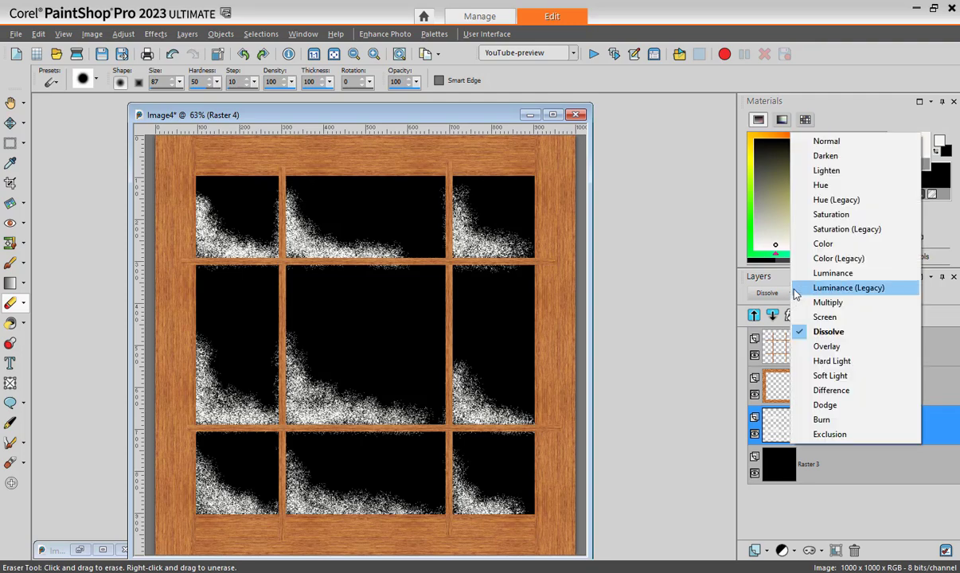
{"action": "left_click", "coordinate": [827, 143]}
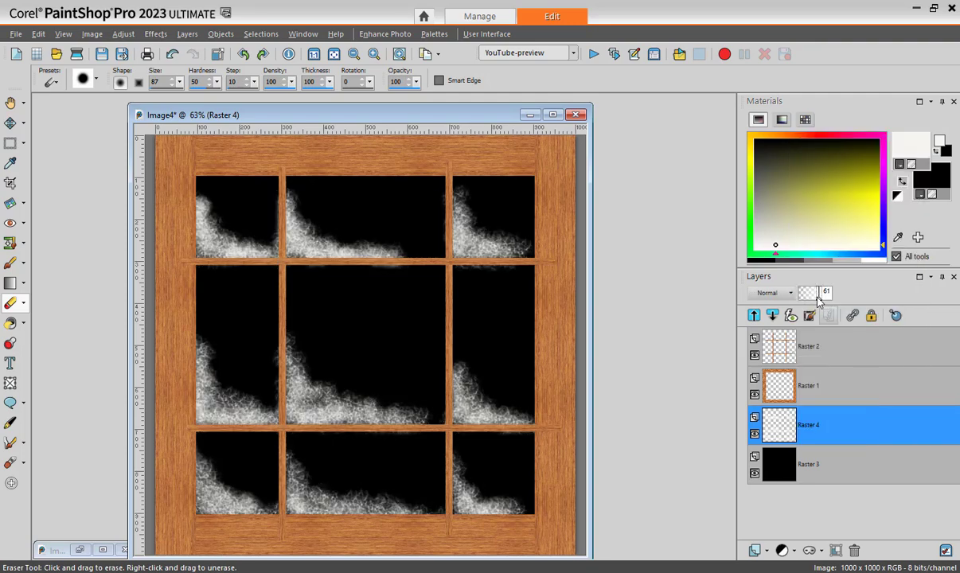
Step: Set the crinkle texture layer's opacity to 55%
{"action": "left_click_drag", "start_coordinate": [826, 297], "coordinate": [817, 298]}
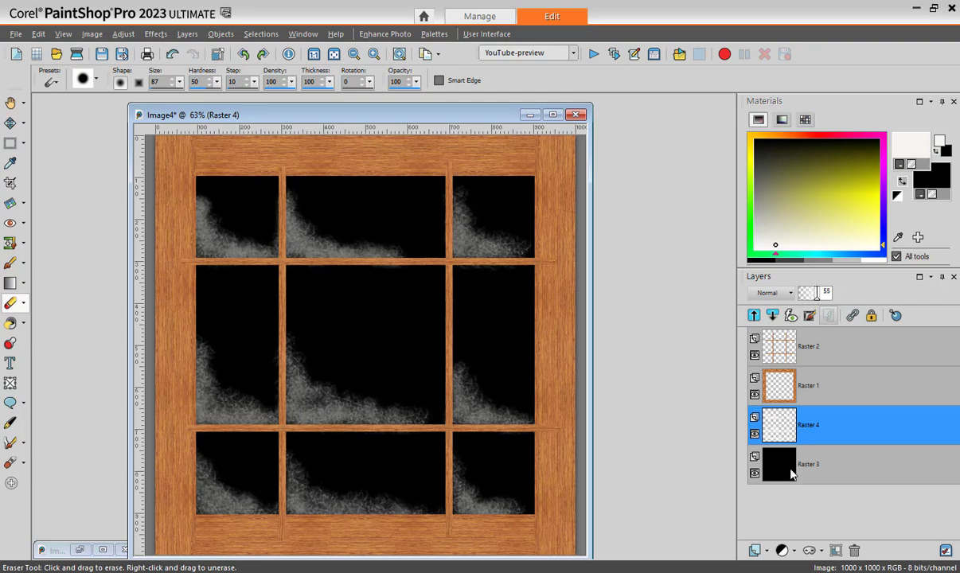
{"action": "mouse_move", "coordinate": [770, 463]}
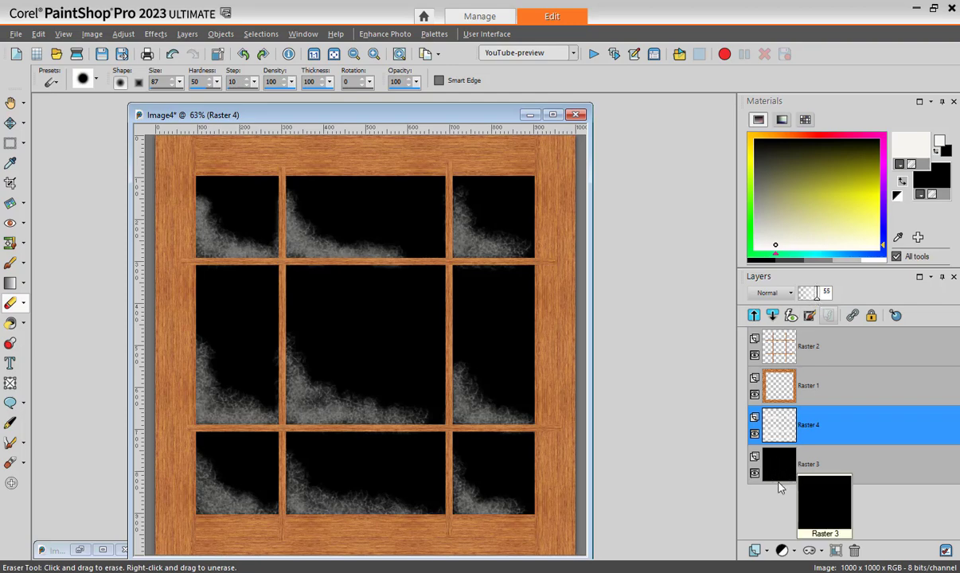